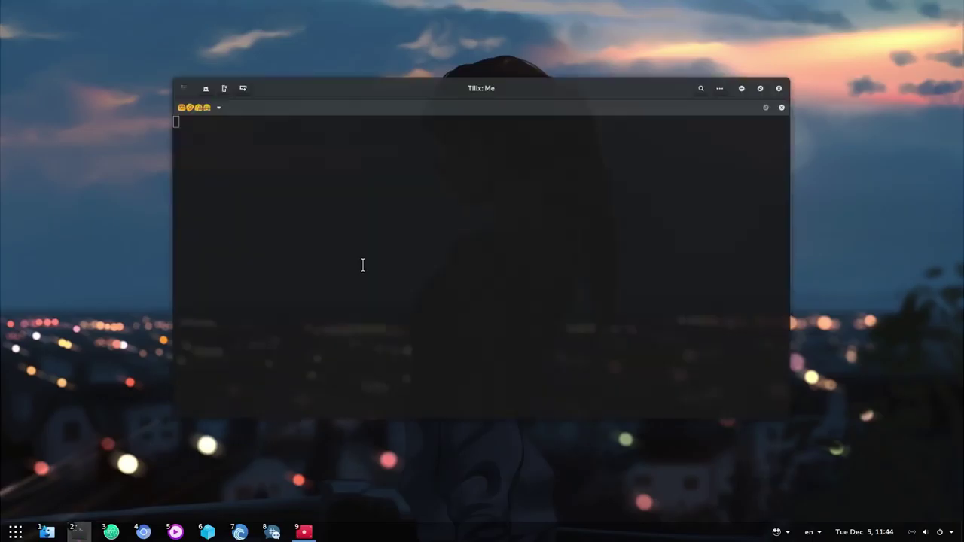
Step: Open Tilix with four sessions, enlarge the lower-left pane and narrow the left column
click(185, 62)
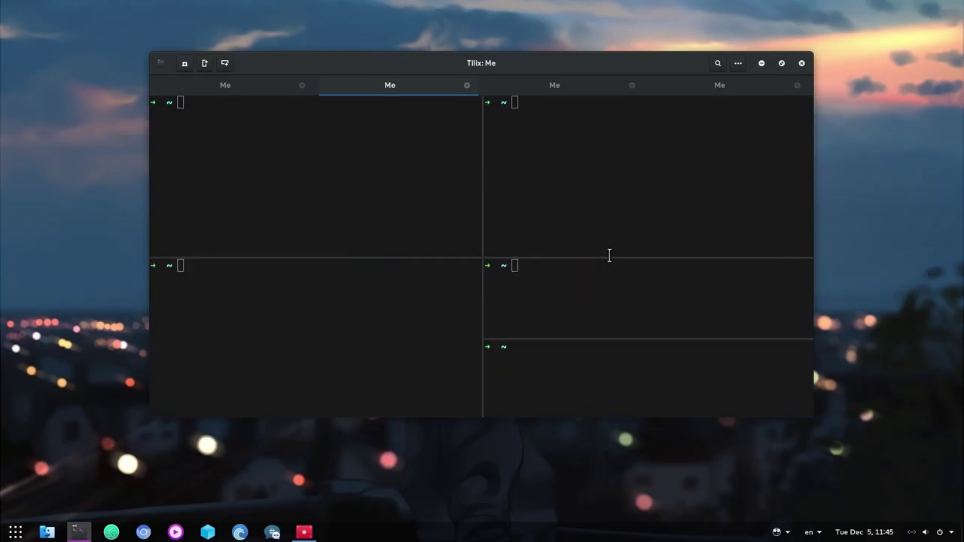
click(609, 200)
drag(429, 258, 433, 175)
mouse_move(483, 245)
mouse_down()
mouse_move(415, 226)
mouse_move(583, 251)
mouse_move(374, 241)
mouse_up()
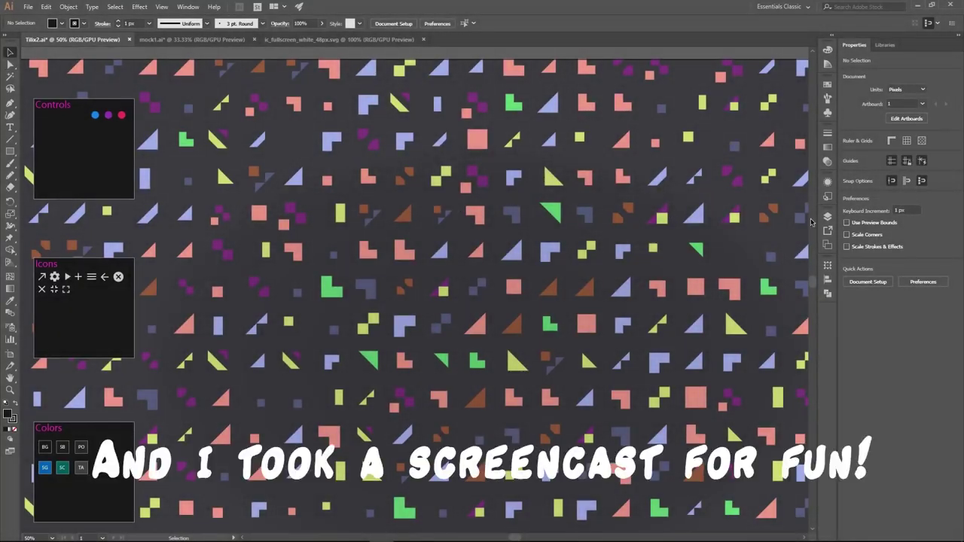
click(828, 216)
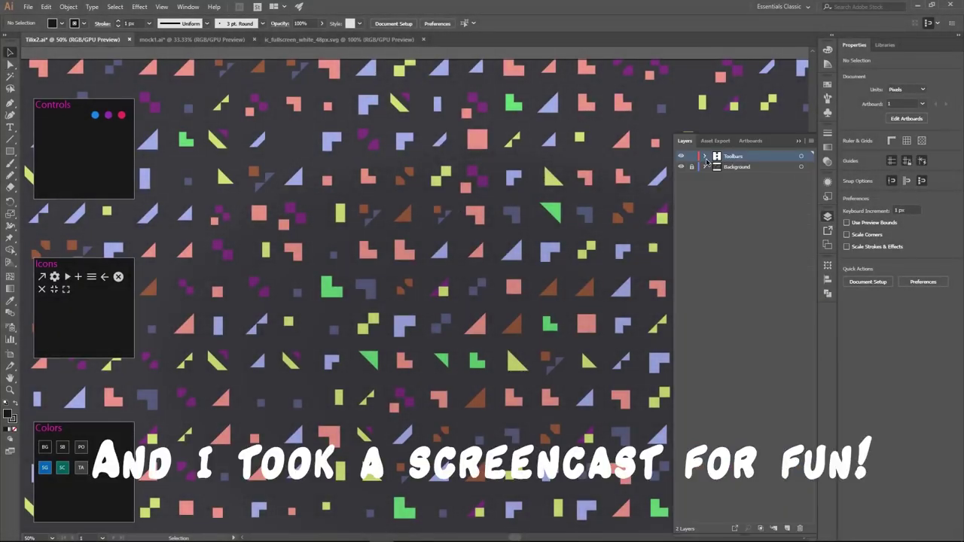
Step: Draw a dark 1920×1080 px rectangle and position it on the patterned artboard
key(m)
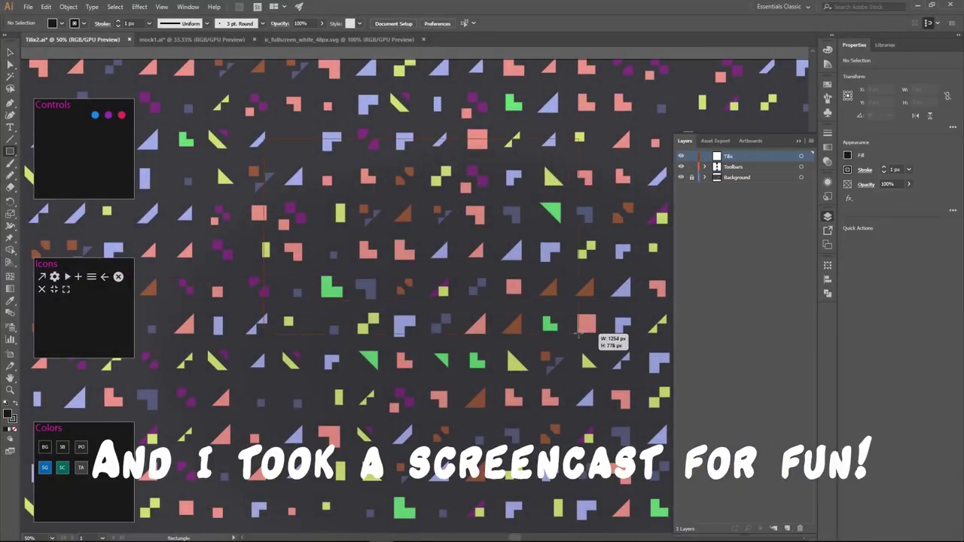
drag(263, 137, 602, 347)
click(915, 89)
text(1920)
key(Tab)
text(1080)
key(ctrl+minus)
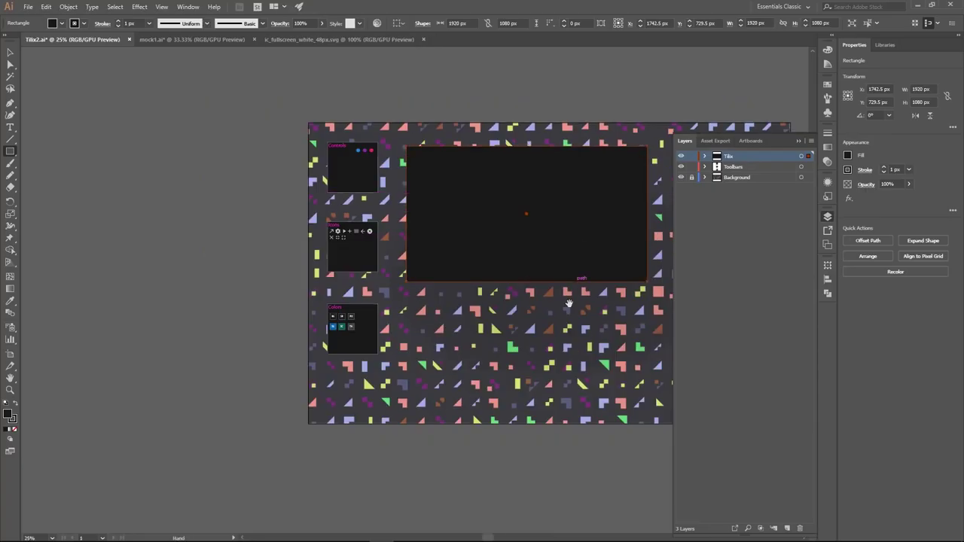
key(v)
mouse_move(329, 213)
mouse_down()
mouse_move(402, 272)
mouse_move(380, 265)
mouse_up()
key(ctrl+plus)
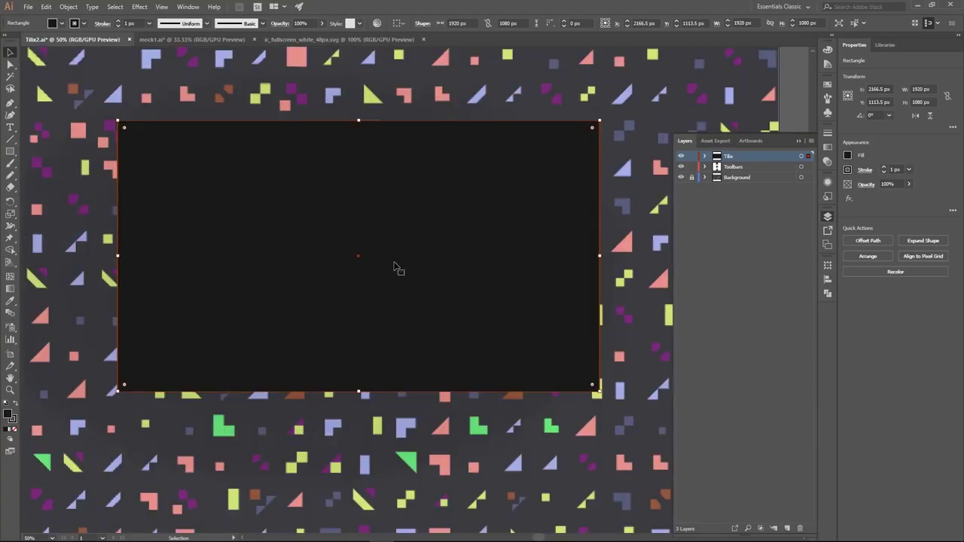
Step: Rename the rectangle's sublayer to Window and lock it
click(705, 155)
double_click(745, 167)
click(692, 167)
Step: Draw a 1920×80 px bar along the window's top edge
key(m)
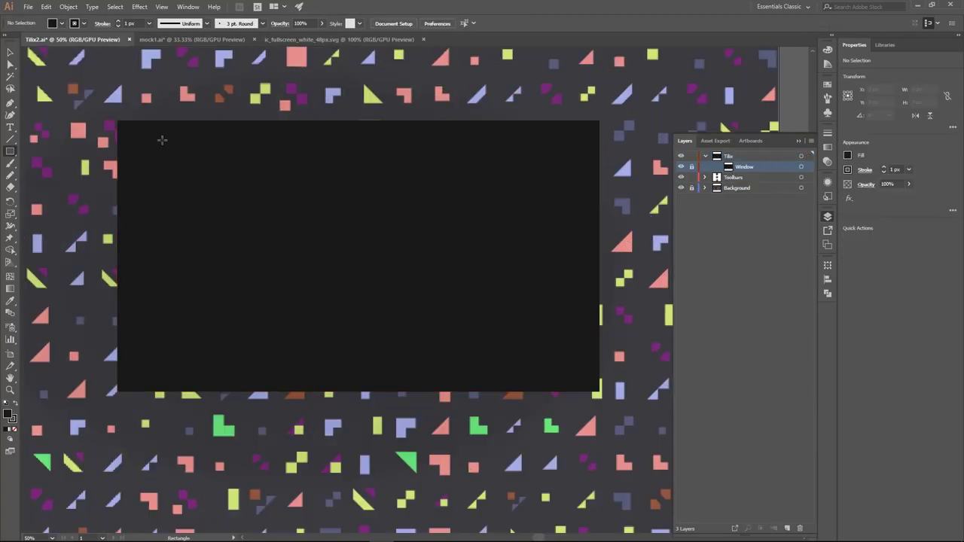
scroll(128, 132, up, 1)
drag(121, 119, 762, 145)
key(Return)
Step: Apply a Stylize > Drop Shadow effect to the top bar
key(v)
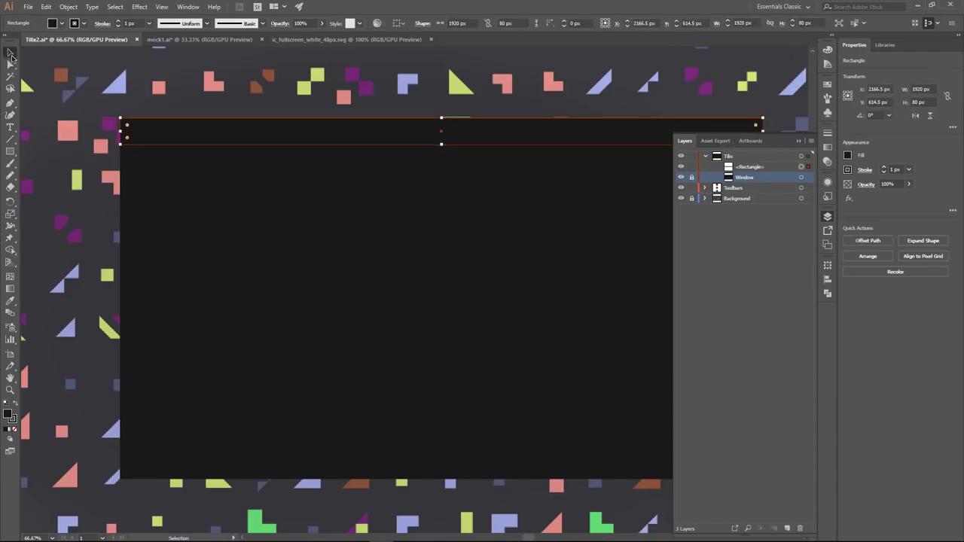
key(ctrl+y)
key(ctrl+y)
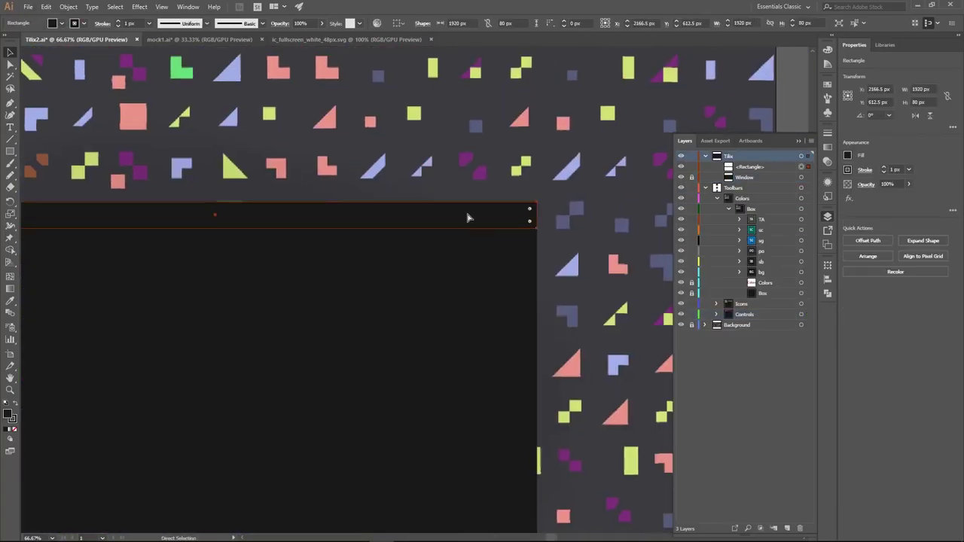
click(141, 6)
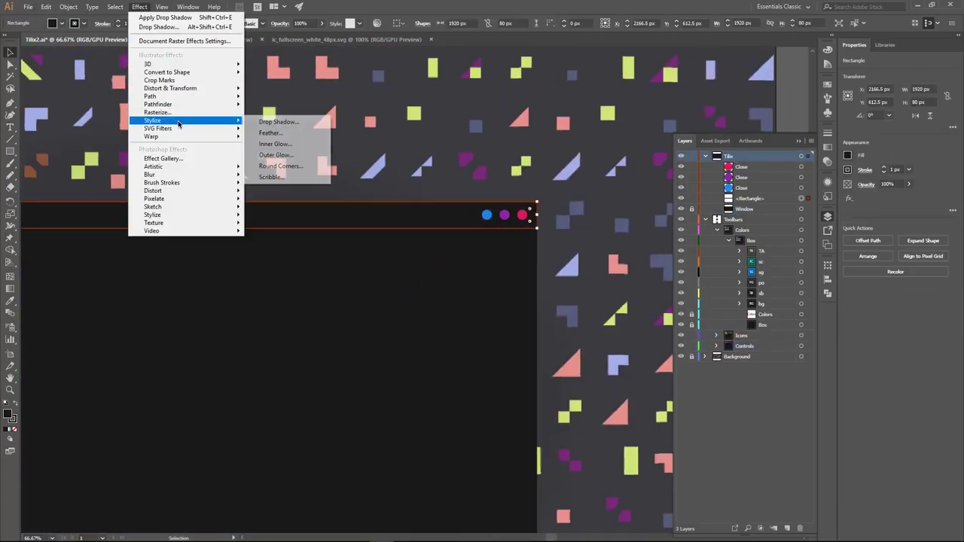
click(283, 123)
click(477, 314)
key(ctrl+shift+a)
key(ctrl+minus)
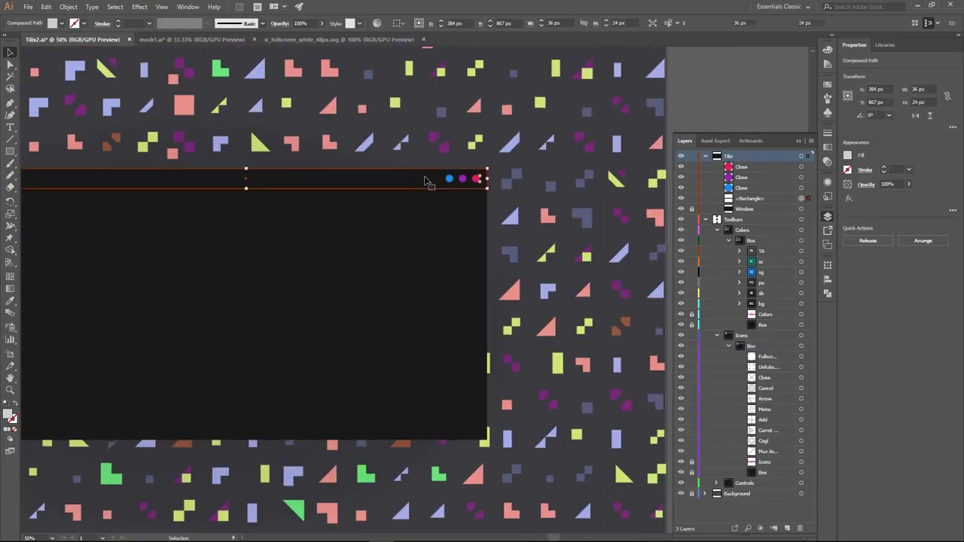
Step: Paste the menu icon and place it beside the three coloured dots
key(ctrl+v)
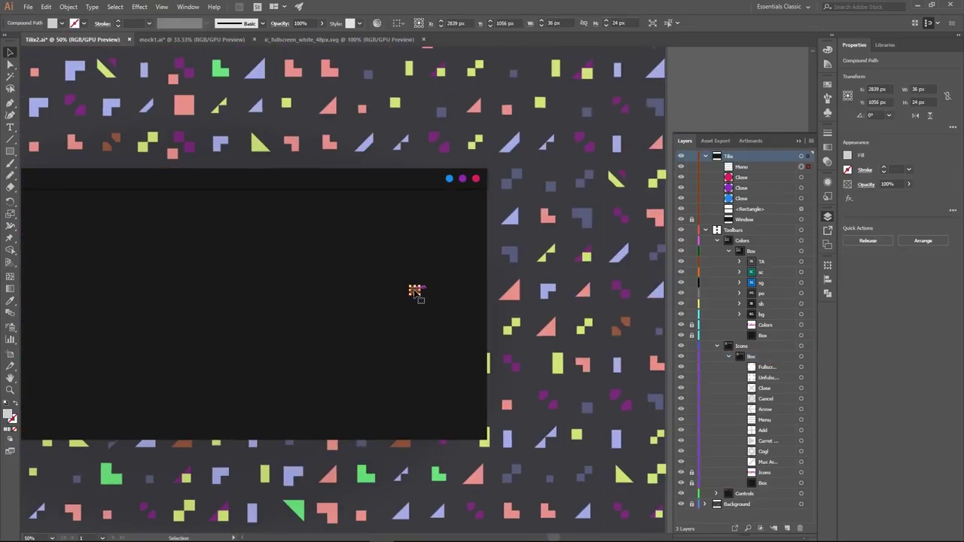
scroll(415, 290, up, 2)
drag(413, 286, 448, 68)
scroll(447, 68, down, 2)
click(525, 209)
Step: Lock the window body and top bar
drag(243, 233, 382, 248)
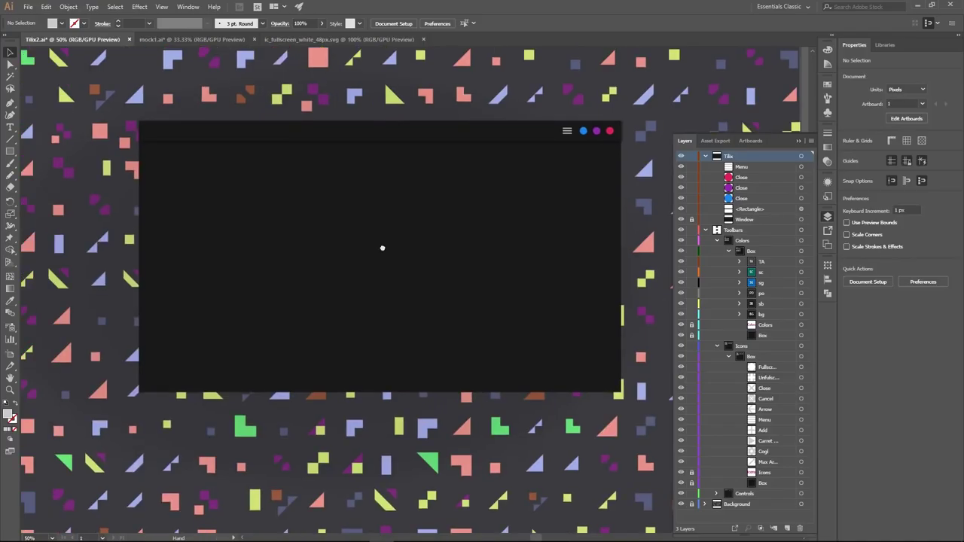
click(393, 229)
key(ctrl+2)
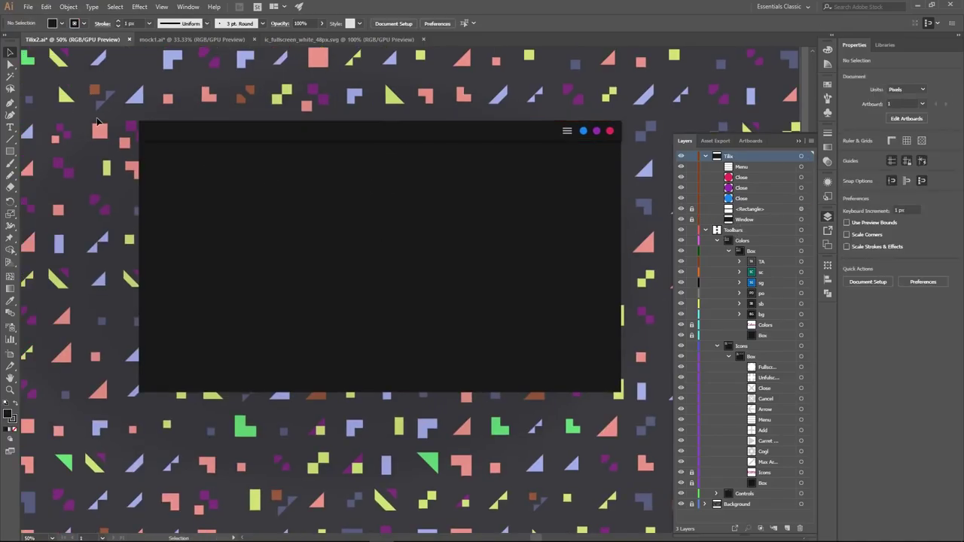
Step: Draw the first 228×80 px tab rectangle at the bar's left end
scroll(153, 130, up, 2)
key(m)
drag(163, 116, 278, 156)
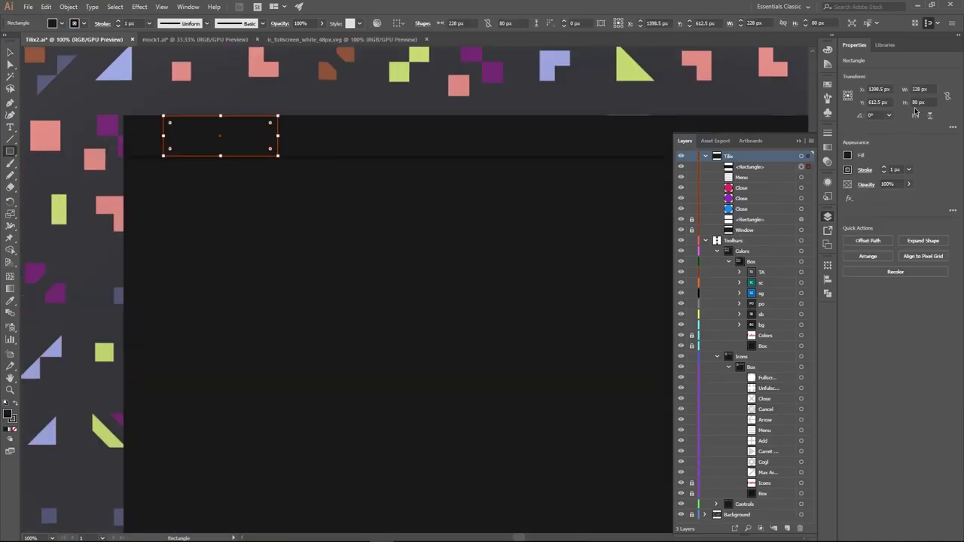
Step: Add a centred 'Tab' label in the tab and fill the third tab grey #606060
click(10, 128)
click(184, 128)
text(Tab)
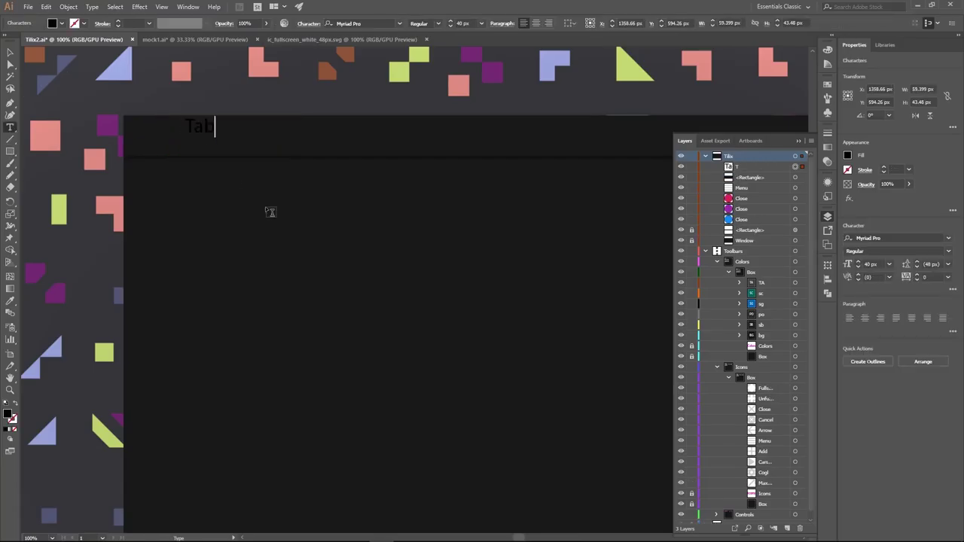
key(Escape)
drag(199, 133, 217, 142)
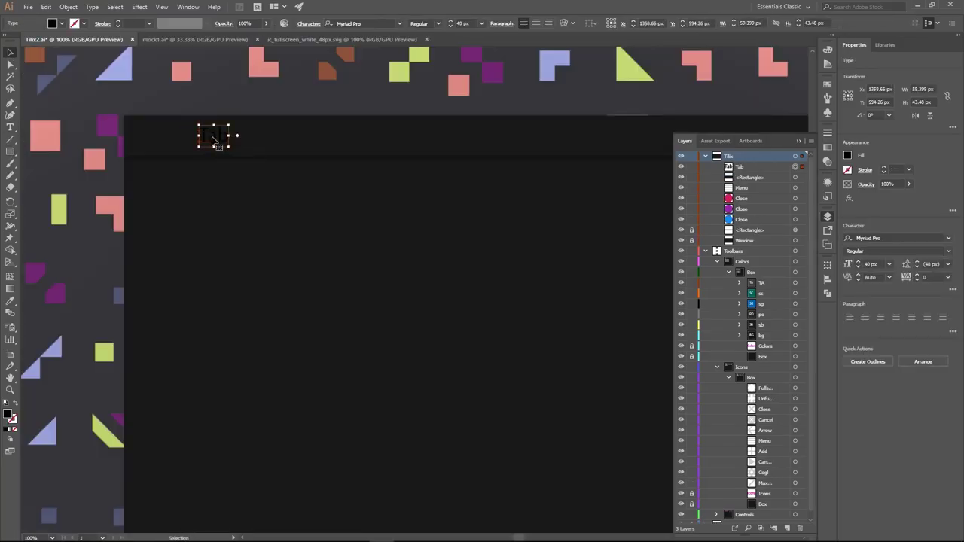
key(ctrl+y)
key(ctrl+y)
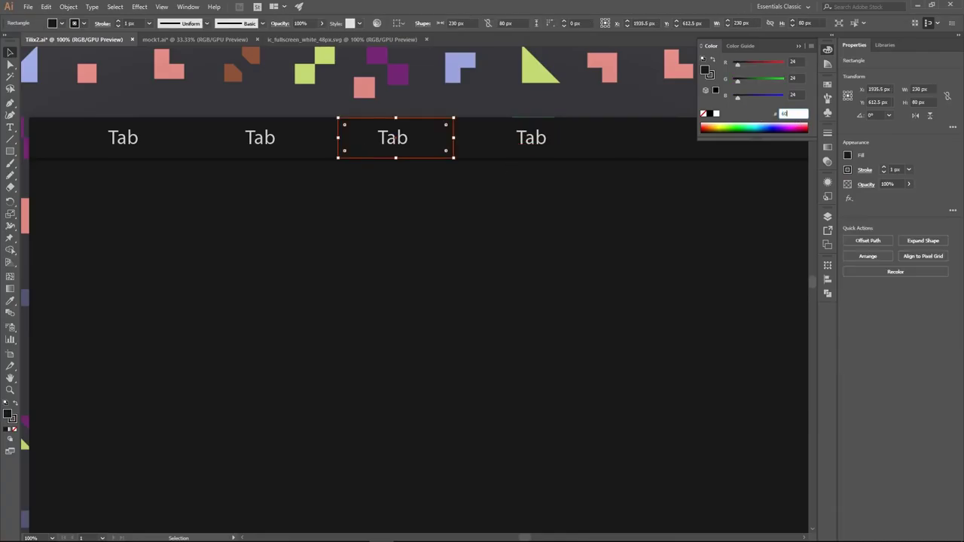
text(6060)
key(Return)
Step: Copy the X icon from the Icons artboard and paste it into the window
drag(176, 246, 665, 247)
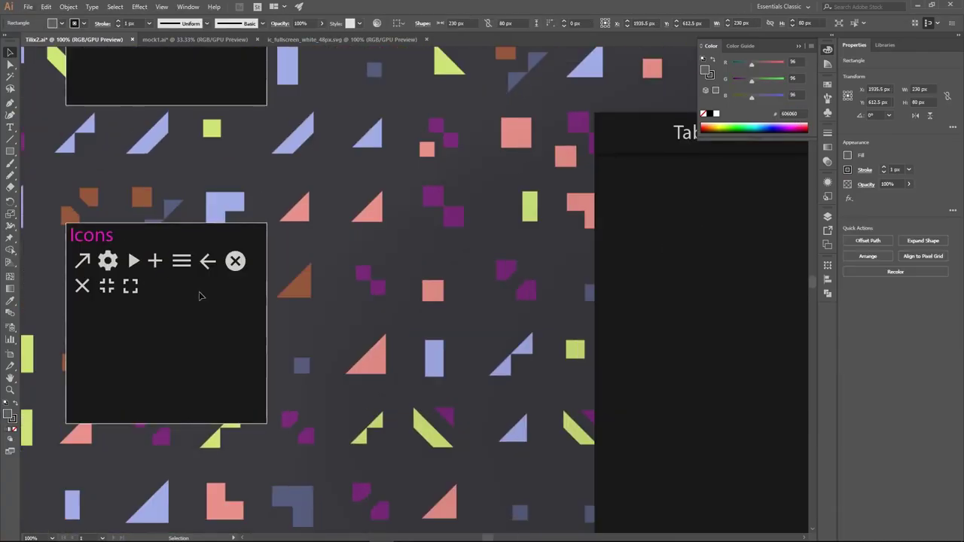
click(88, 289)
key(ctrl+c)
key(ctrl+v)
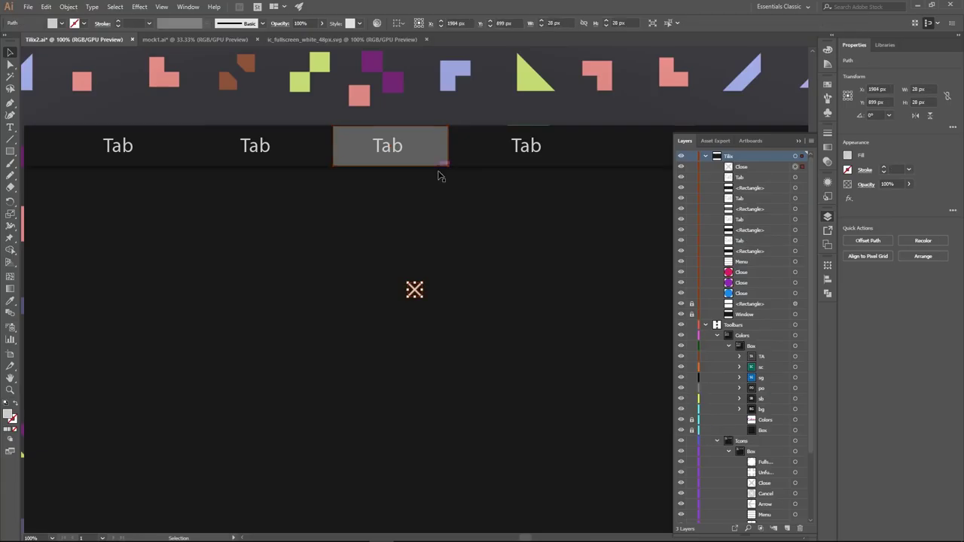
Step: Put the close X on the grey tab and place a plus icon, nudged 1 px, after the fourth tab
drag(434, 152, 435, 152)
drag(173, 218, 649, 262)
drag(572, 301, 660, 282)
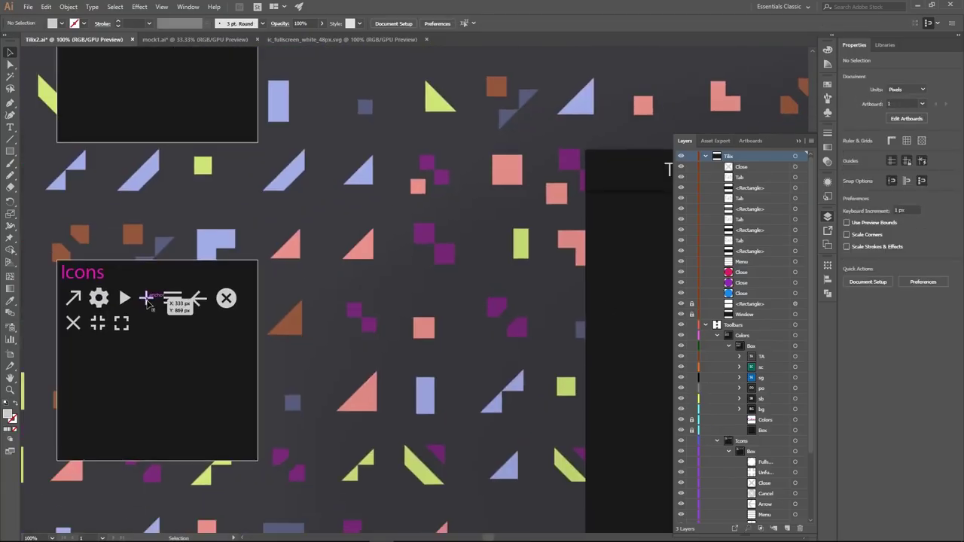
scroll(458, 233, right, 10)
key(ctrl+v)
mouse_move(414, 291)
mouse_down()
mouse_move(474, 173)
mouse_move(490, 165)
mouse_up()
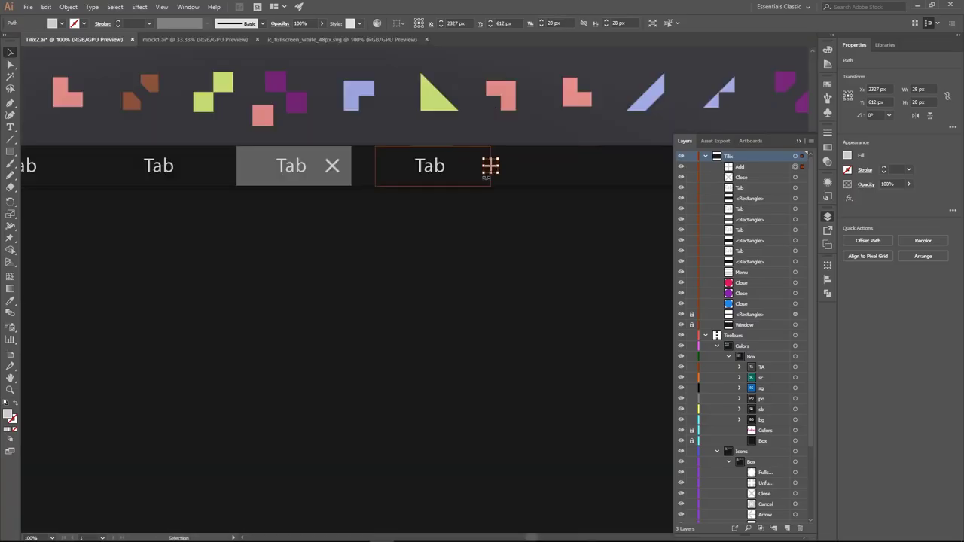
key(Right)
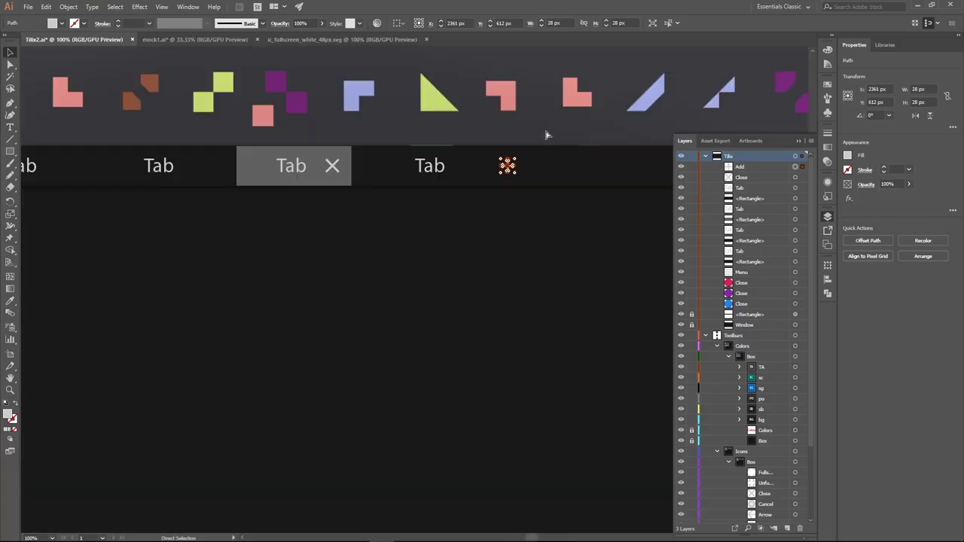
scroll(546, 135, down, 1)
scroll(534, 228, down, 1)
key(ctrl+shift+a)
Step: Draw a mostly transparent green rectangle over the bar's right end behind the menu and dots
key(m)
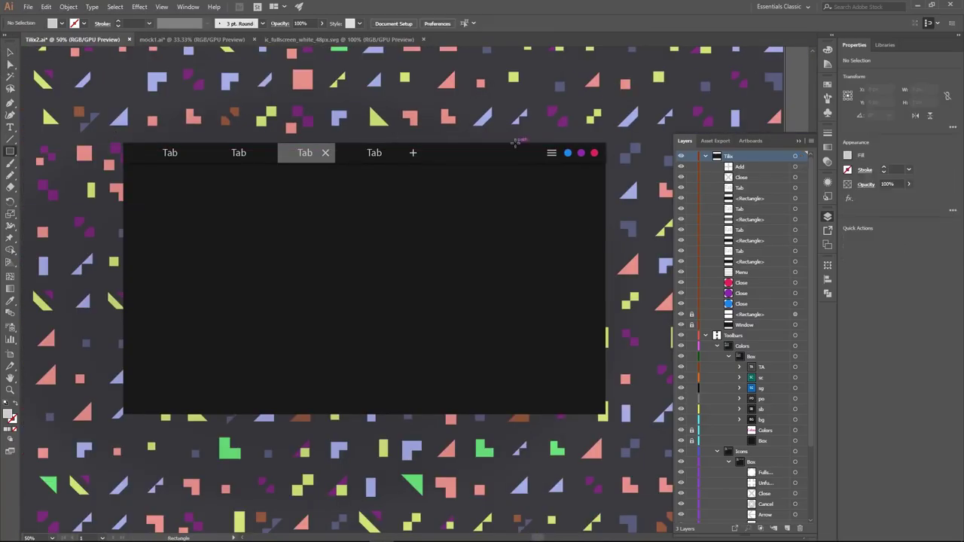
drag(499, 155, 607, 161)
click(829, 53)
drag(721, 126, 745, 121)
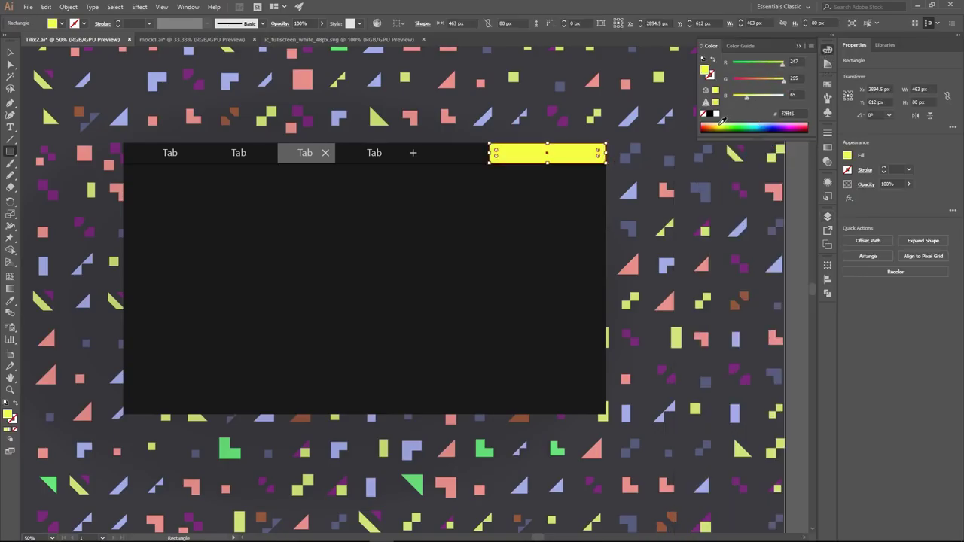
drag(906, 198, 879, 200)
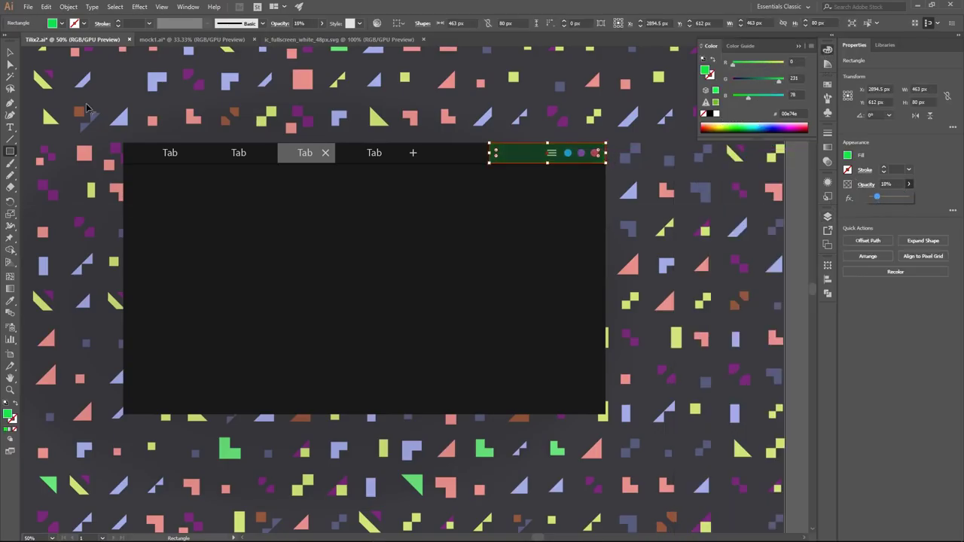
key(v)
key(ctrl+shift+a)
key(m)
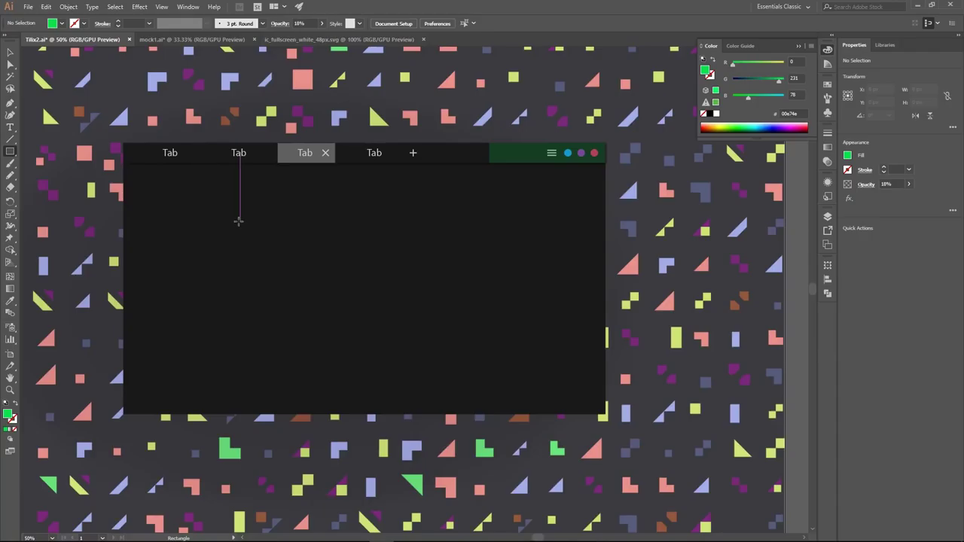
scroll(240, 220, up, 1)
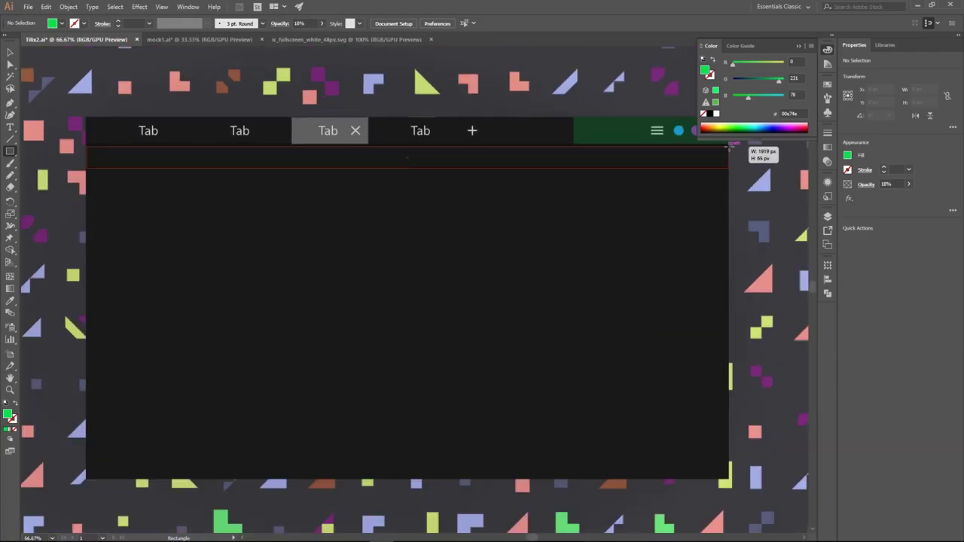
drag(102, 139, 728, 167)
text(606060)
key(Return)
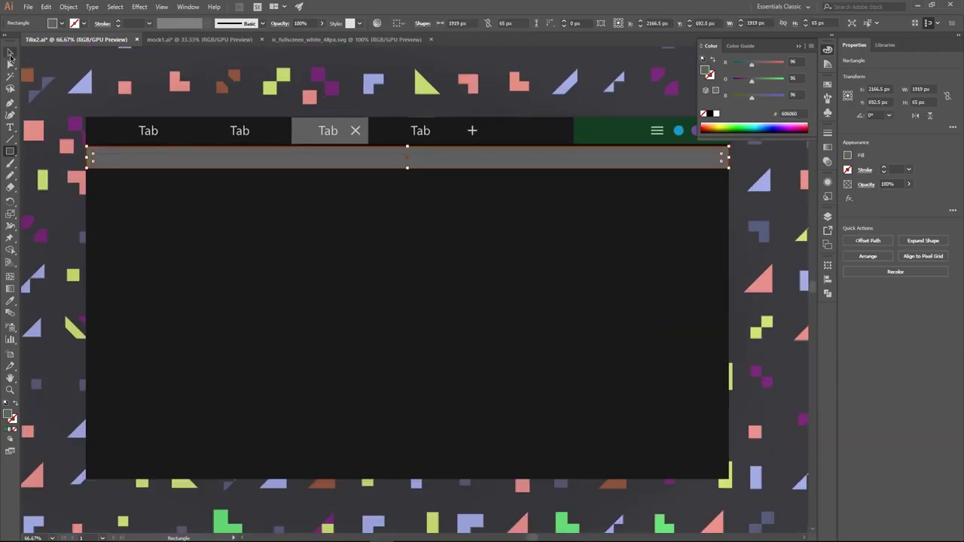
key(v)
click(217, 196)
scroll(283, 248, down, 1)
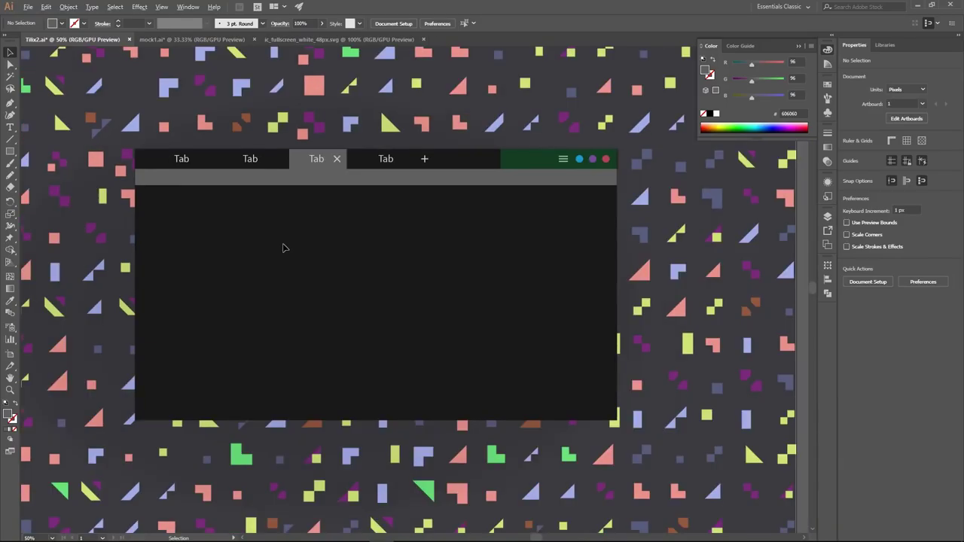
scroll(283, 248, up, 1)
Step: Draw a 5 px wide vertical divider down the terminal body
key(m)
drag(399, 166, 411, 479)
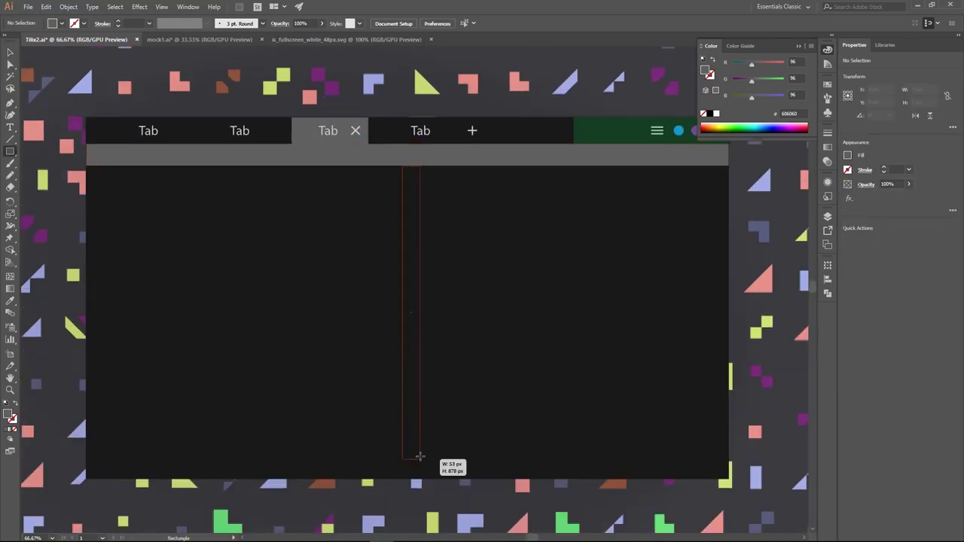
text(5)
key(Return)
Step: Create a matching strip, rotate it 90° and move it into the right pane
click(465, 289)
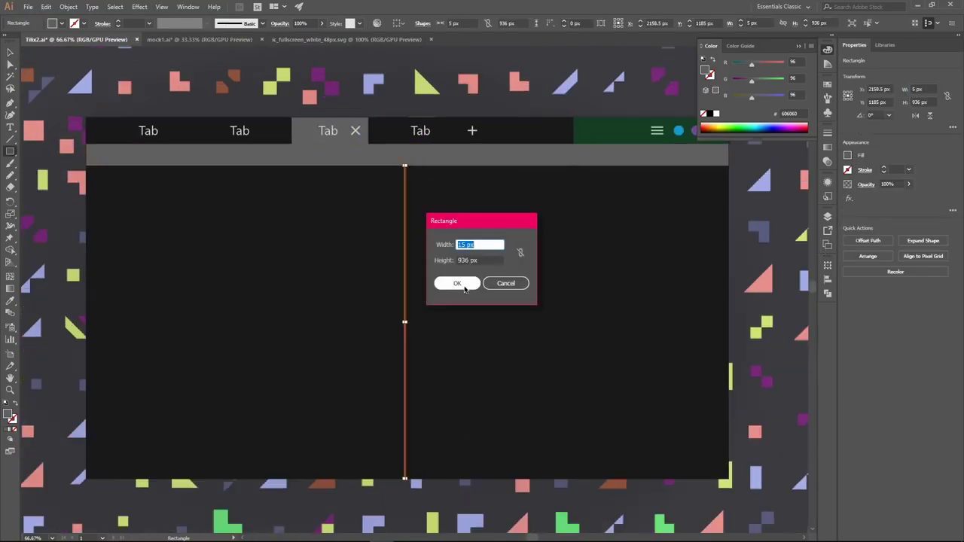
click(456, 283)
click(889, 115)
click(896, 183)
scroll(465, 266, up, 1)
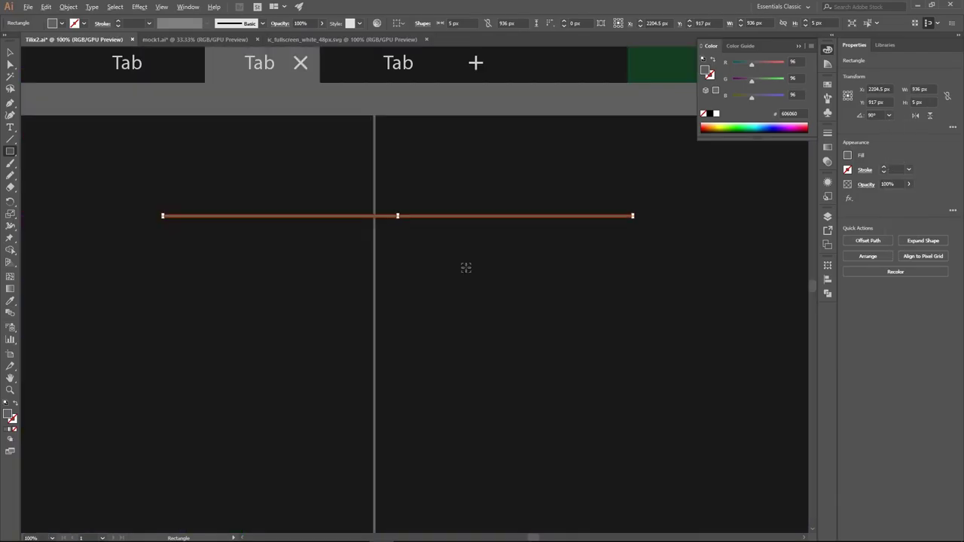
drag(444, 220, 656, 308)
Step: Stretch the horizontal divider across the right pane, aligning its left end with the vertical divider
scroll(656, 308, down, 3)
scroll(510, 344, up, 4)
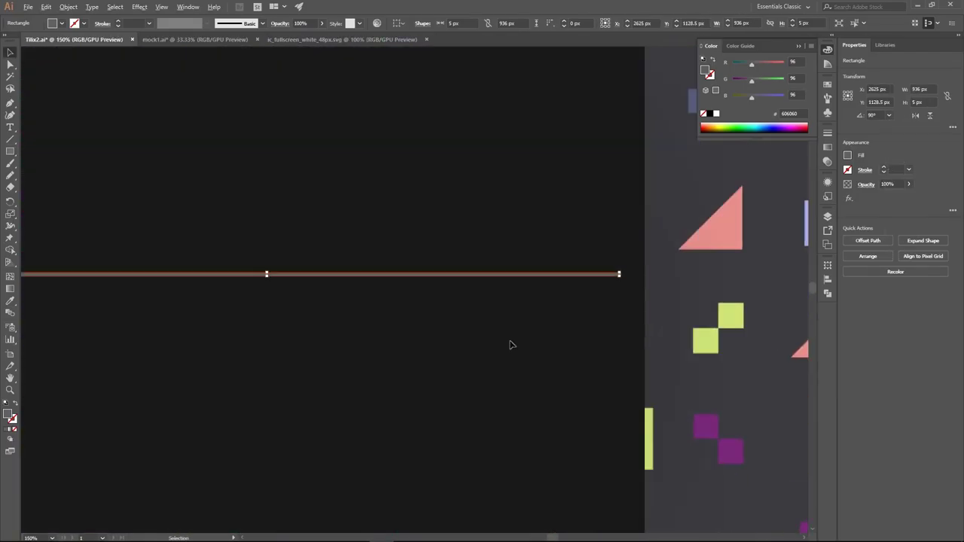
scroll(639, 190, up, 3)
drag(745, 192, 743, 193)
scroll(753, 226, down, 2)
scroll(528, 271, up, 1)
scroll(226, 286, left, 2)
scroll(151, 254, up, 1)
drag(150, 254, 448, 325)
scroll(137, 233, down, 5)
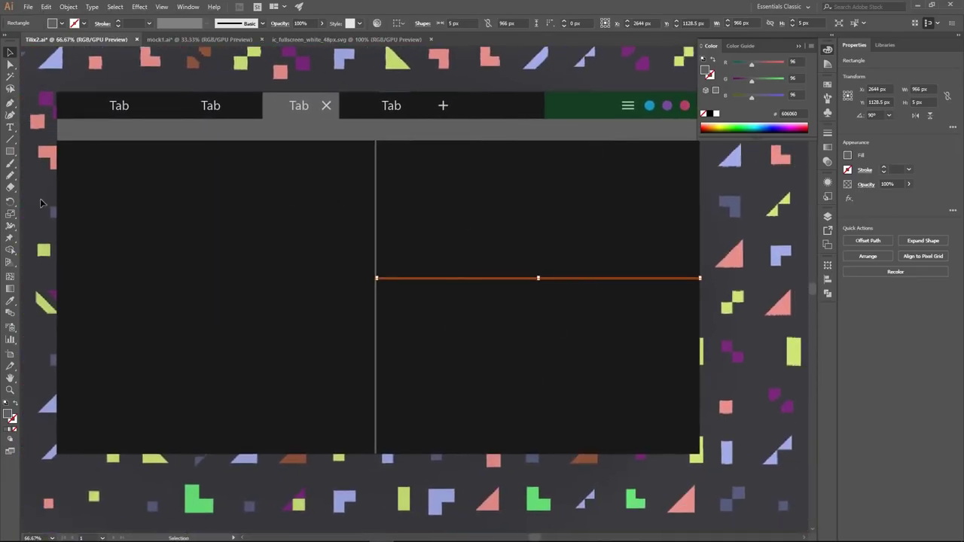
Step: Draw a 965×522 px rectangle covering the lower-right pane
key(t)
click(399, 298)
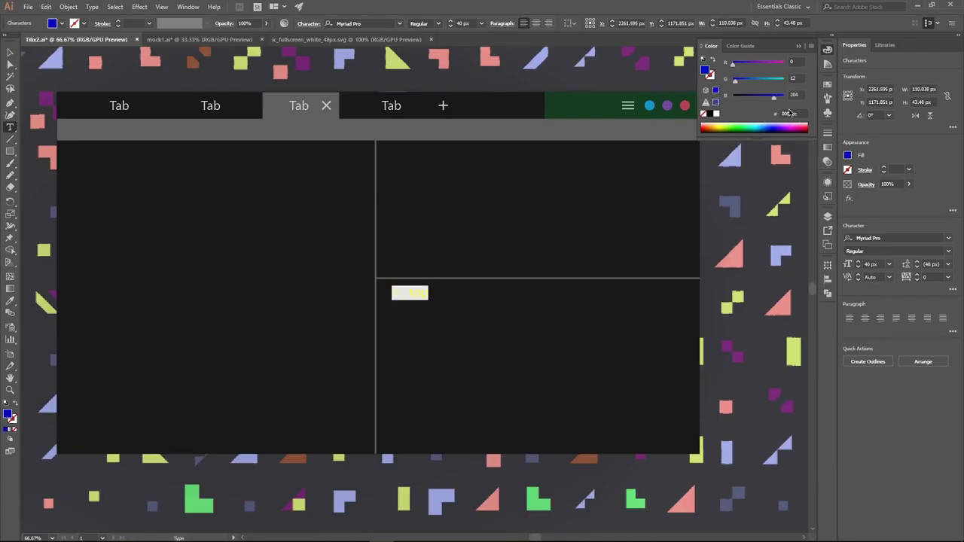
key(ctrl+z)
click(11, 151)
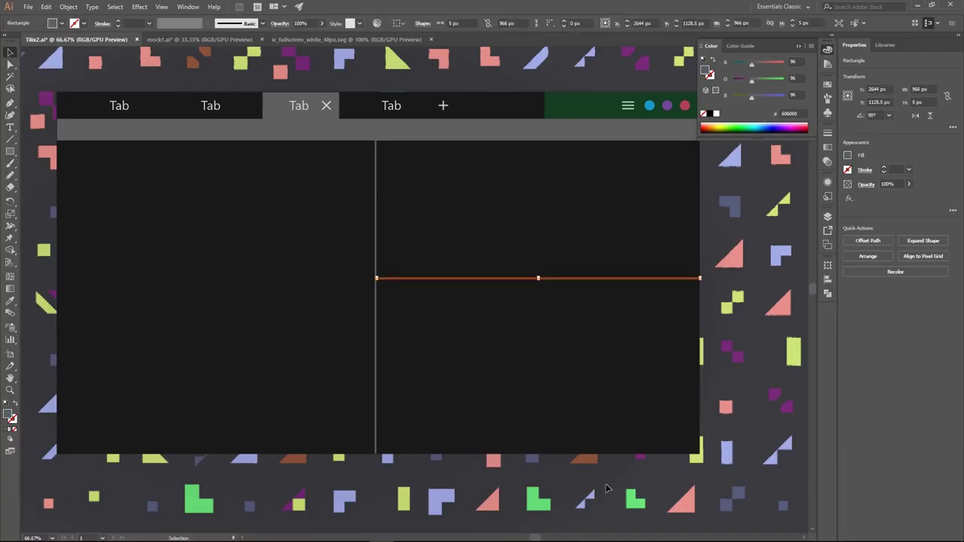
mouse_move(375, 278)
mouse_down()
mouse_move(779, 505)
mouse_move(700, 454)
mouse_up()
Step: Sample the dark #282828 swatch onto the lower-right pane, giving it a thin 1 px outline
alt+scroll(386, 303, down, 2)
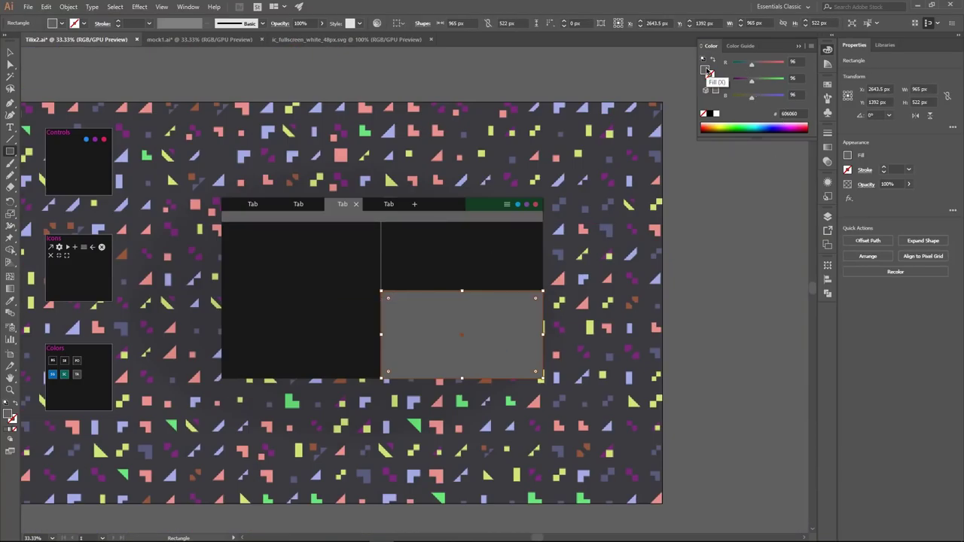
key(i)
click(75, 360)
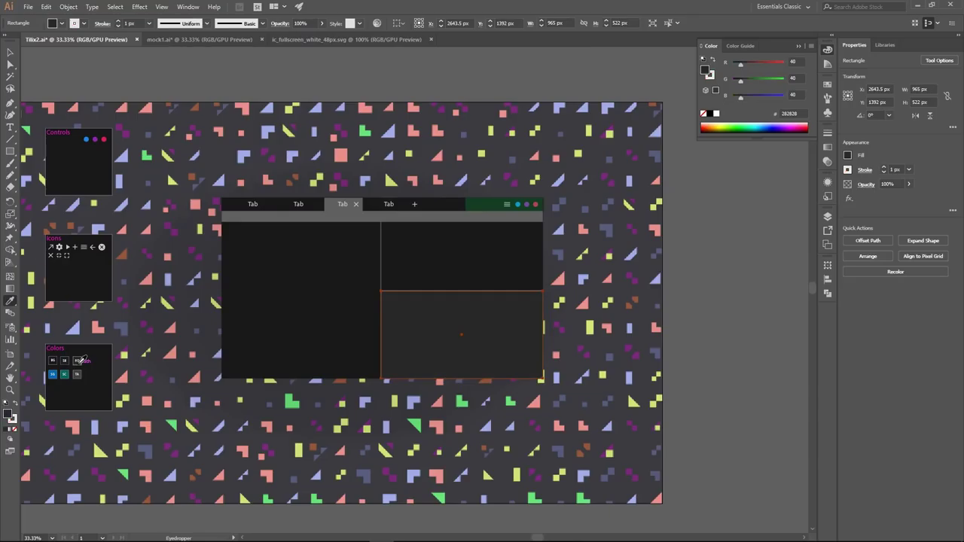
alt+scroll(75, 360, up, 2)
scroll(143, 155, right, 5)
key(v)
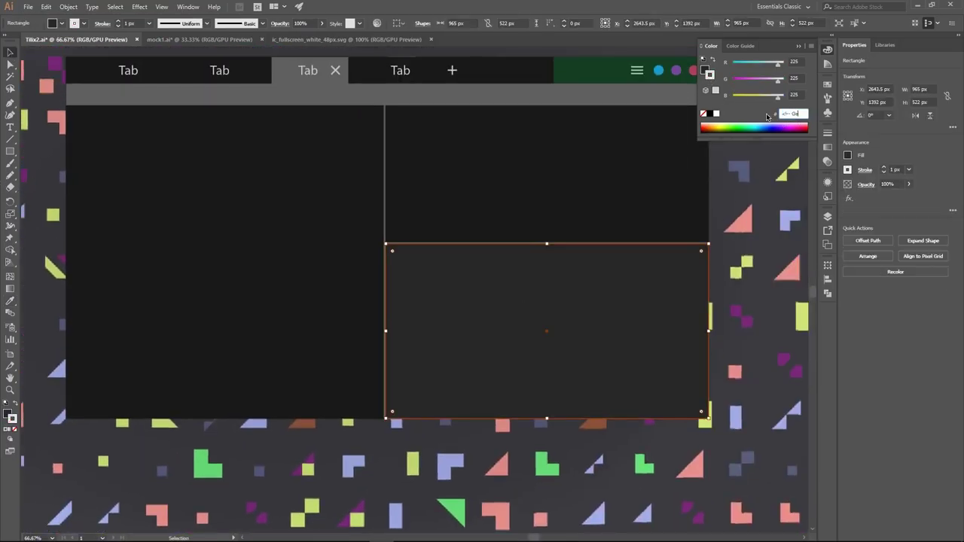
text(606060)
click(759, 197)
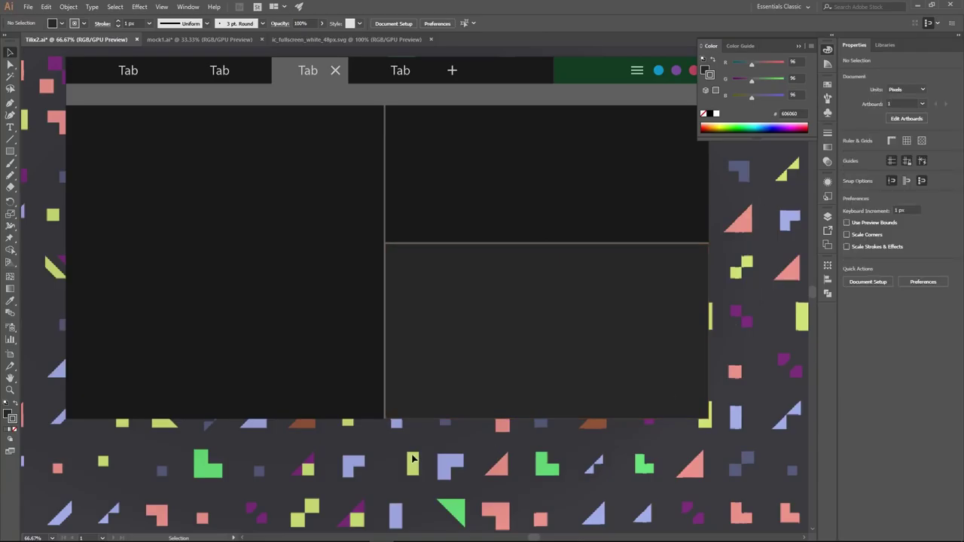
Step: Add the '>_ top' prompt text in the lower-right pane
key(t)
click(411, 263)
key(BackSpace)
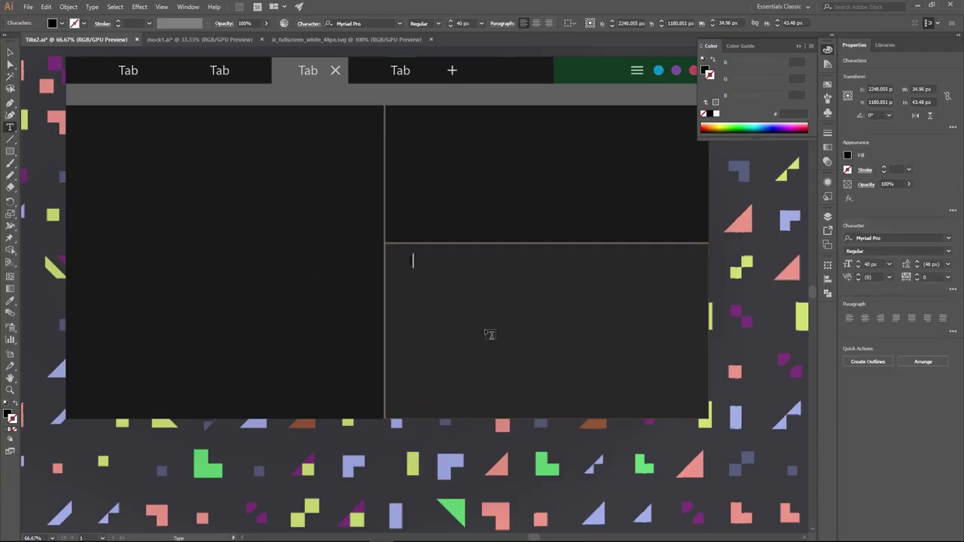
text(>_ tc)
text(op)
click(10, 54)
click(423, 313)
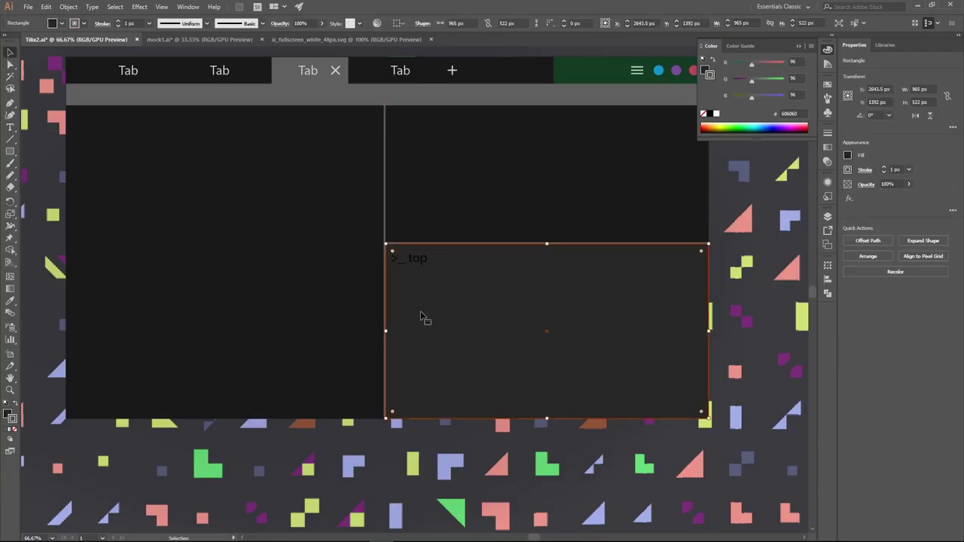
click(413, 258)
Step: Add a 'top' label in the grey bar above the panes
click(10, 127)
click(83, 93)
text(top)
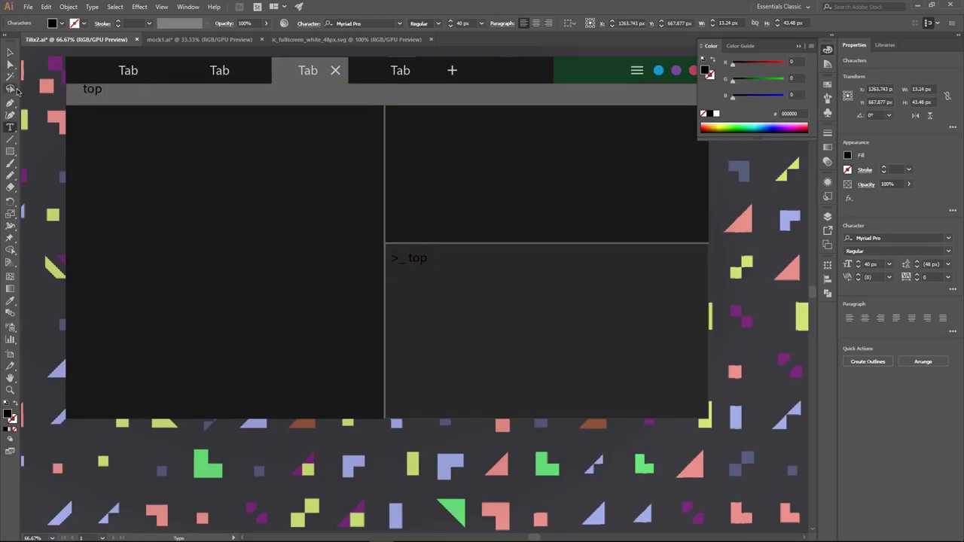
Step: Colour the word top in the prompt light cyan #92f7ff
click(419, 260)
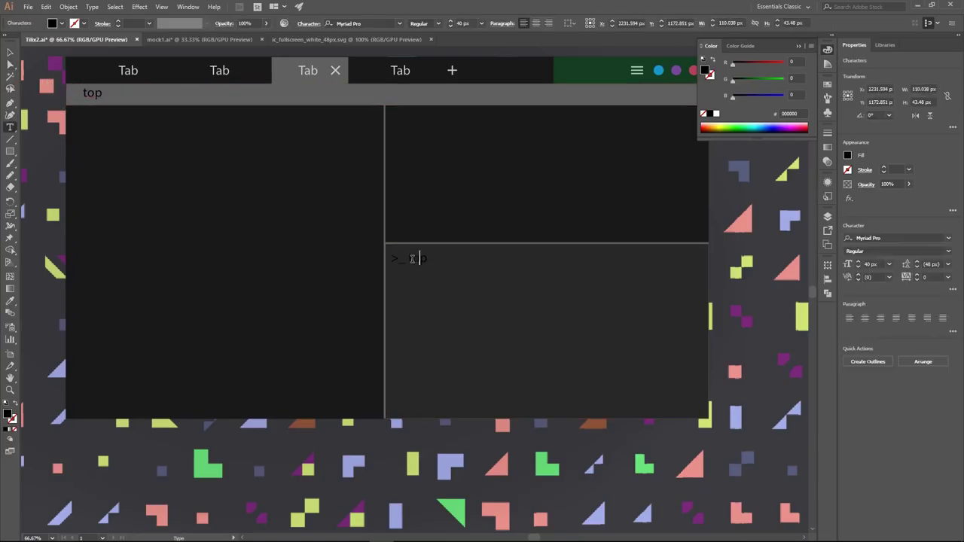
click(753, 125)
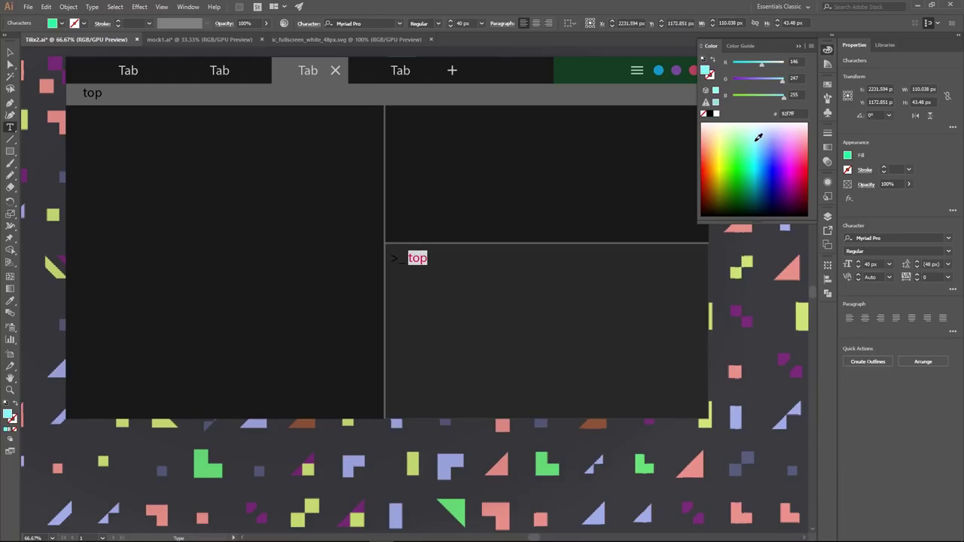
double_click(92, 92)
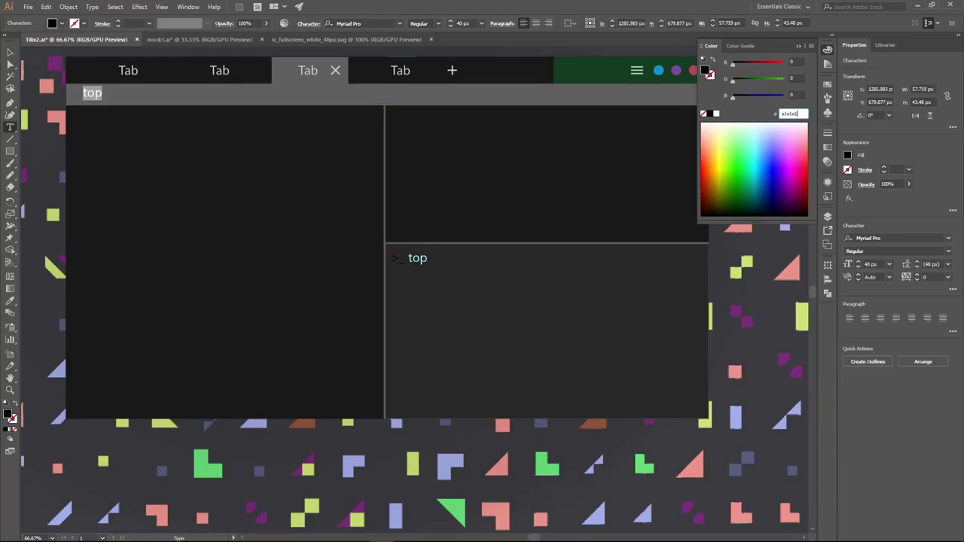
key(Escape)
double_click(400, 271)
key(Escape)
double_click(414, 258)
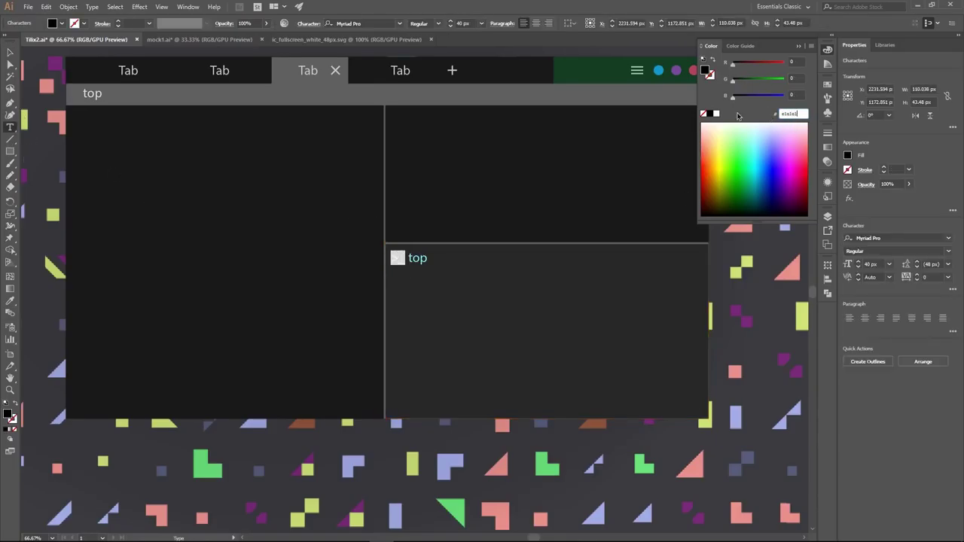
click(438, 23)
key(Escape)
key(Escape)
key(ctrl+minus)
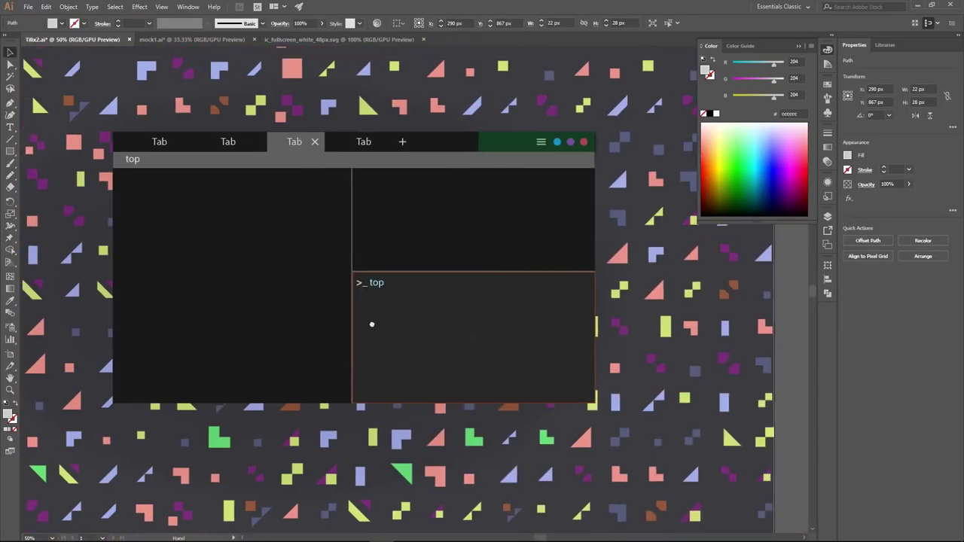
Step: Paste the Caret Arrow and move it beside the 'top' label
click(828, 216)
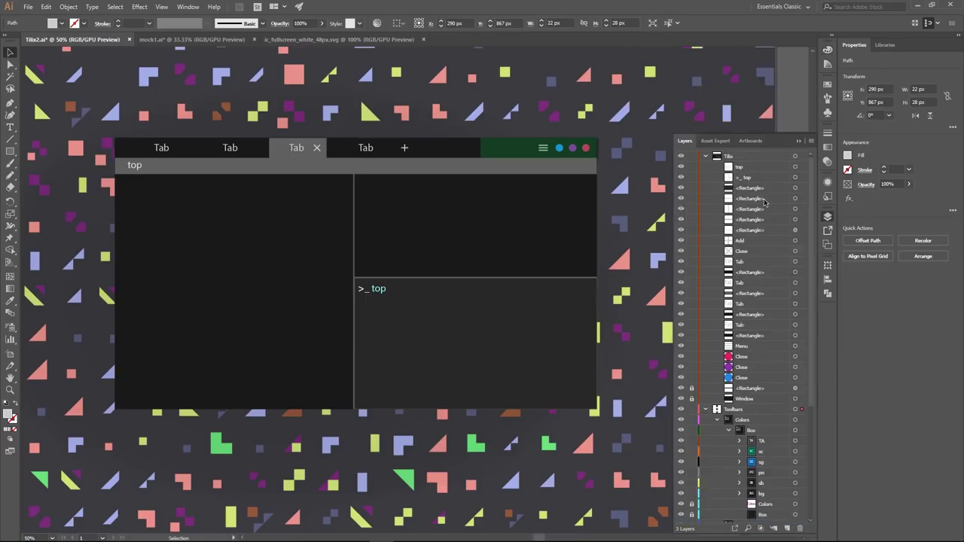
key(ctrl+v)
key(ctrl+plus)
key(ctrl+plus)
drag(399, 316, 261, 249)
Step: Rotate the caret arrow so it points downward
click(889, 115)
click(896, 160)
click(889, 115)
click(902, 197)
click(888, 115)
click(900, 169)
click(128, 158)
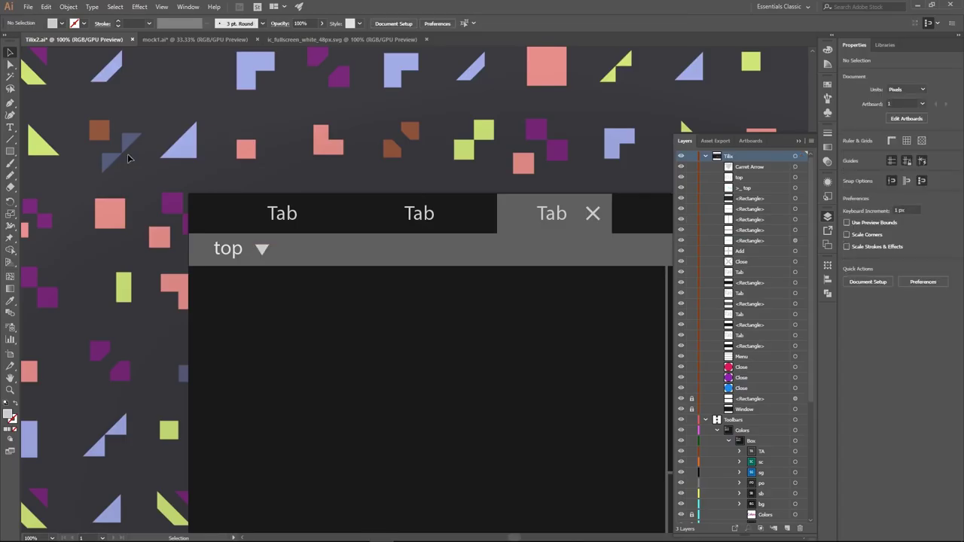
Step: Draw a rectangle inside the left pane and fill it #282828
click(10, 151)
mouse_move(241, 280)
mouse_down()
mouse_move(258, 354)
mouse_move(347, 409)
mouse_up()
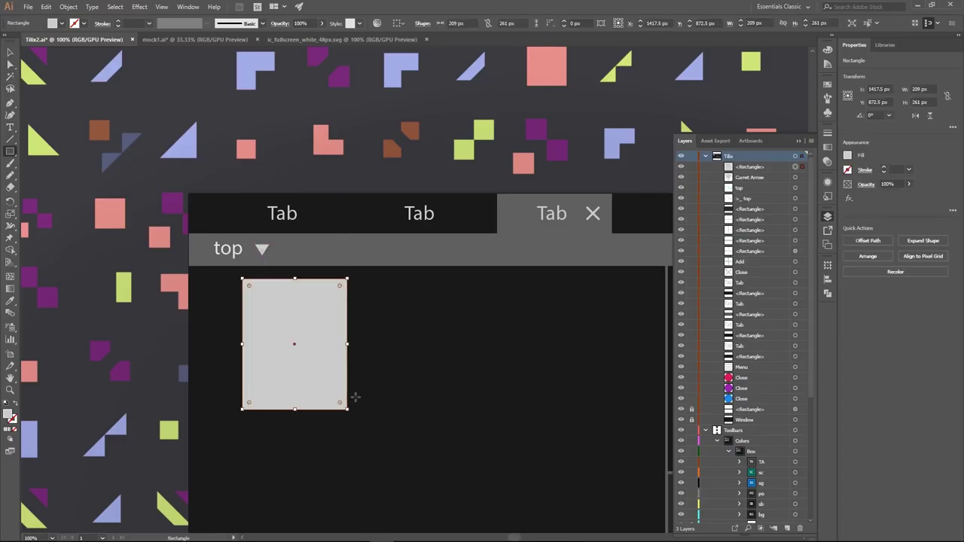
click(826, 50)
click(787, 113)
text(282828)
key(Return)
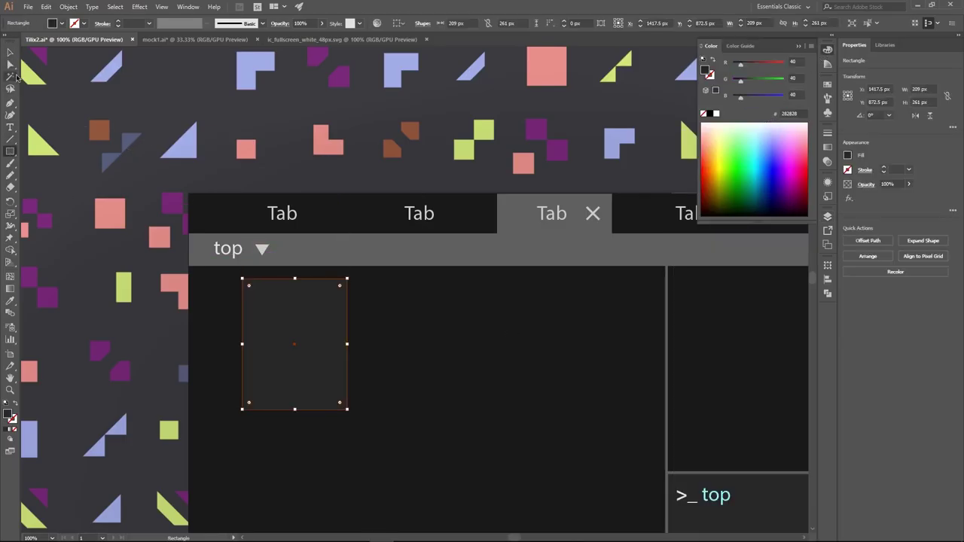
Step: Duplicate the dropdown triangle, rotate it 90° to point upward, and fill it #282828
click(10, 52)
drag(262, 248, 414, 291)
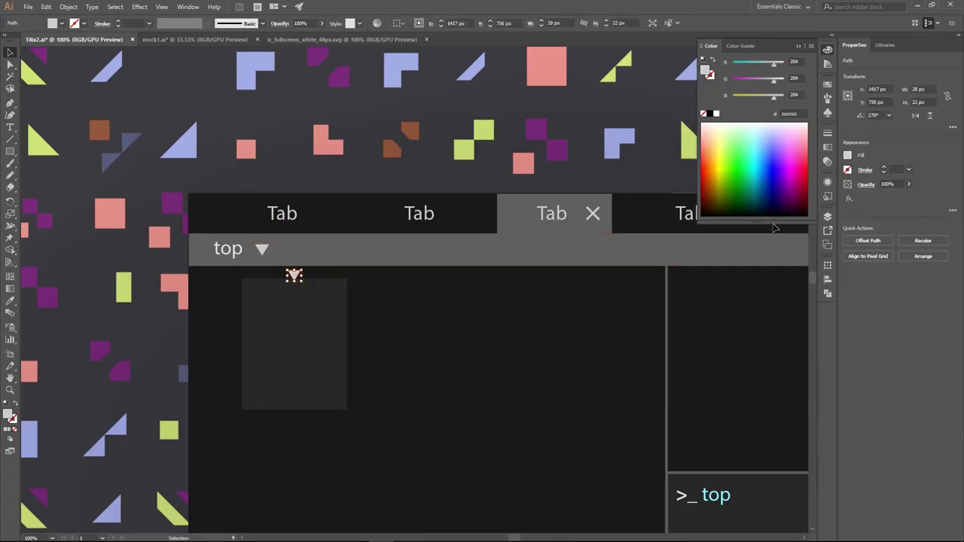
click(899, 159)
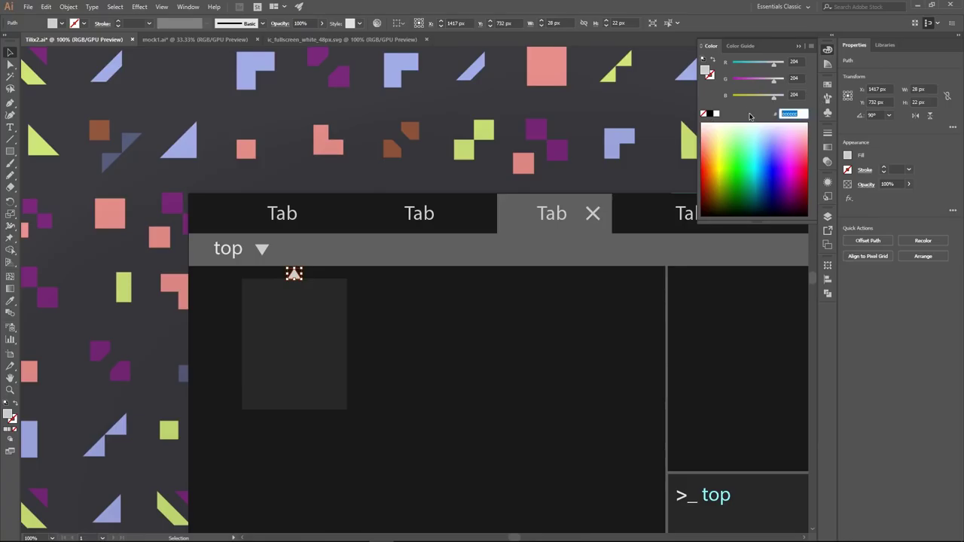
text(282828)
key(Return)
Step: Add a cyan 'Tilix bar Menu' label inside the dark box and centre it
click(9, 67)
click(110, 204)
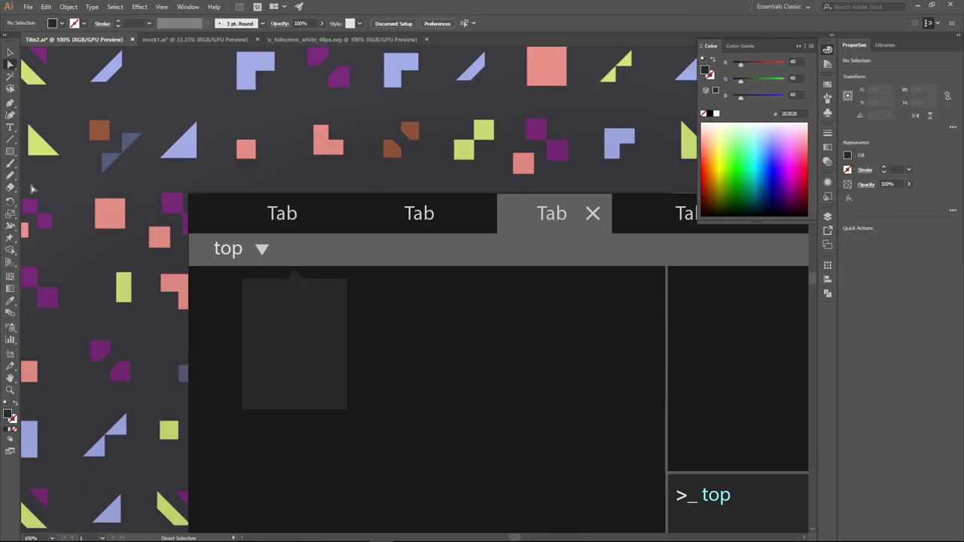
key(t)
click(262, 308)
key(BackSpace)
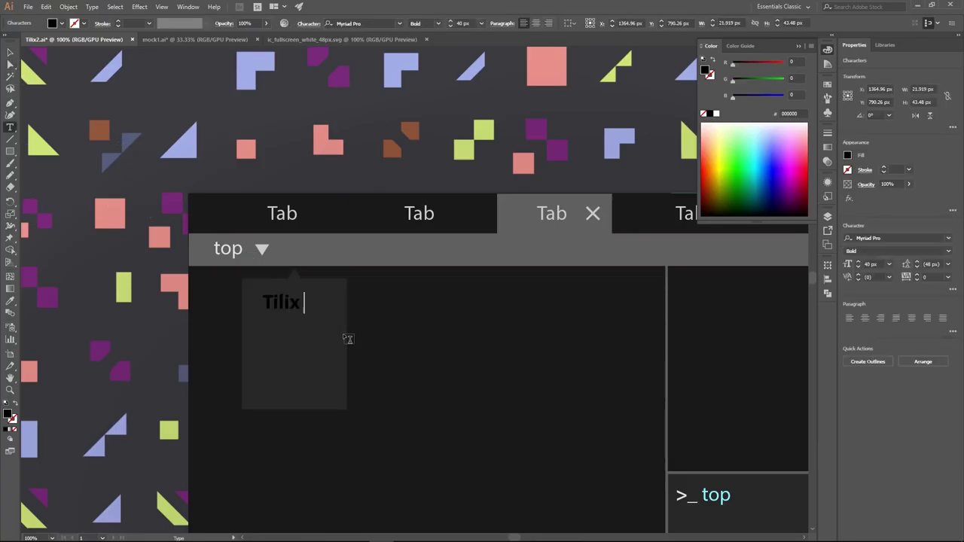
text(bar Menu)
key(ctrl+a)
key(Escape)
drag(326, 284, 309, 285)
Step: Copy the diagonal maximise arrow from the Icons board onto the grey bar's right end
key(ctrl+minus)
key(ctrl+minus)
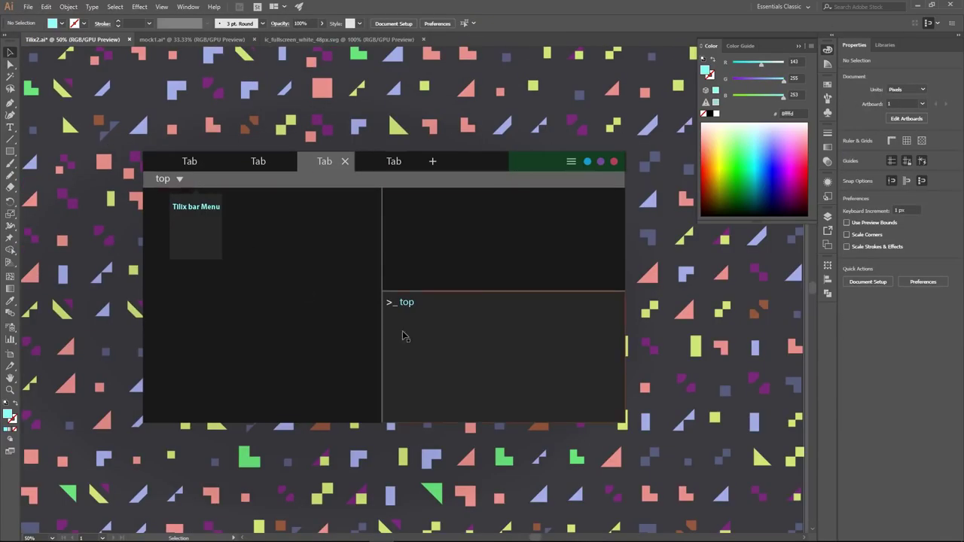
scroll(33, 250, left, 5)
click(39, 241)
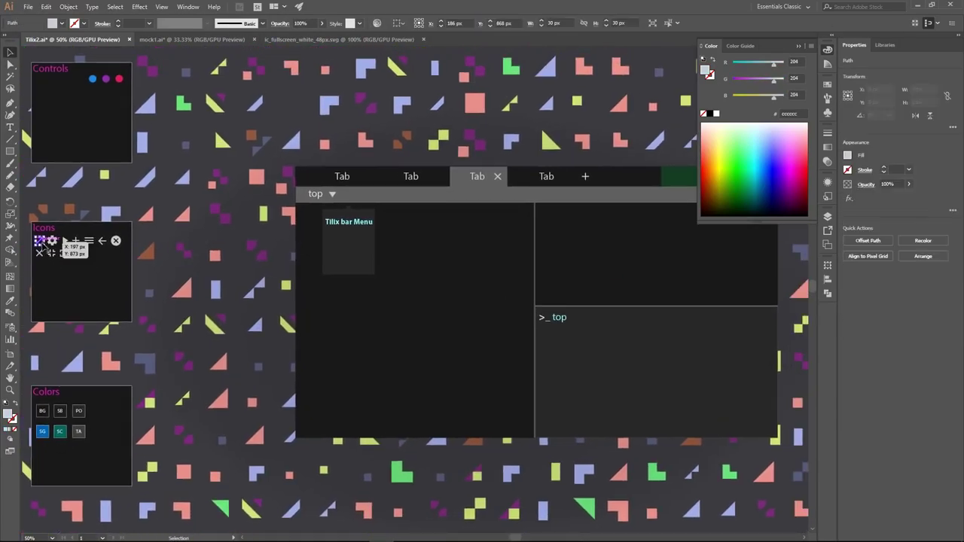
click(828, 248)
click(828, 216)
scroll(469, 263, right, 5)
key(ctrl+v)
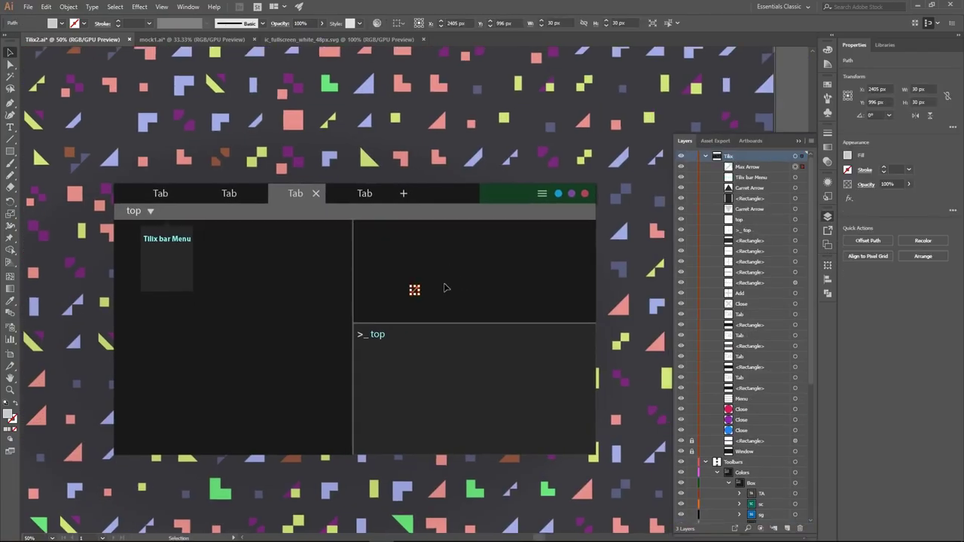
key(ctrl+plus)
key(ctrl+plus)
mouse_move(405, 290)
mouse_down()
mouse_move(622, 140)
mouse_move(535, 198)
mouse_up()
scroll(622, 140, right, 5)
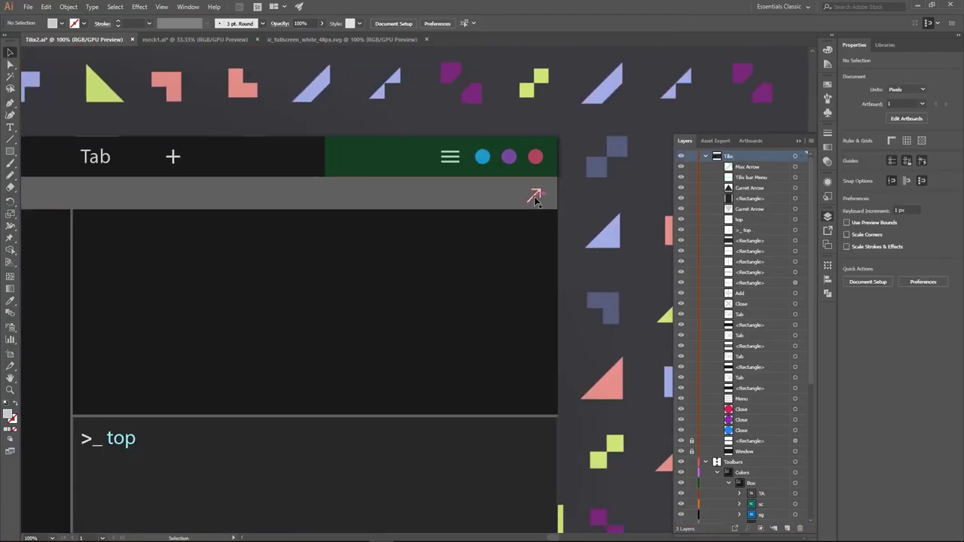
scroll(561, 293, left, 10)
Step: Bring the circled close icon over and place it beside the arrow
key(ctrl+minus)
key(ctrl+minus)
key(ctrl+minus)
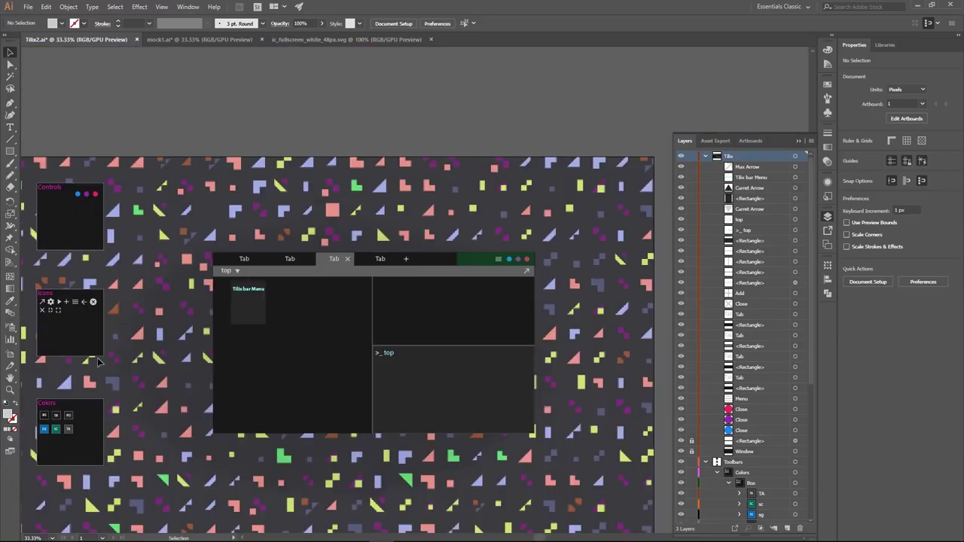
key(ctrl+plus)
key(ctrl+plus)
key(ctrl+plus)
mouse_move(355, 252)
mouse_down()
mouse_move(375, 226)
mouse_move(416, 226)
mouse_up()
scroll(576, 271, right, 5)
click(400, 280)
key(ctrl+minus)
key(ctrl+minus)
key(ctrl+minus)
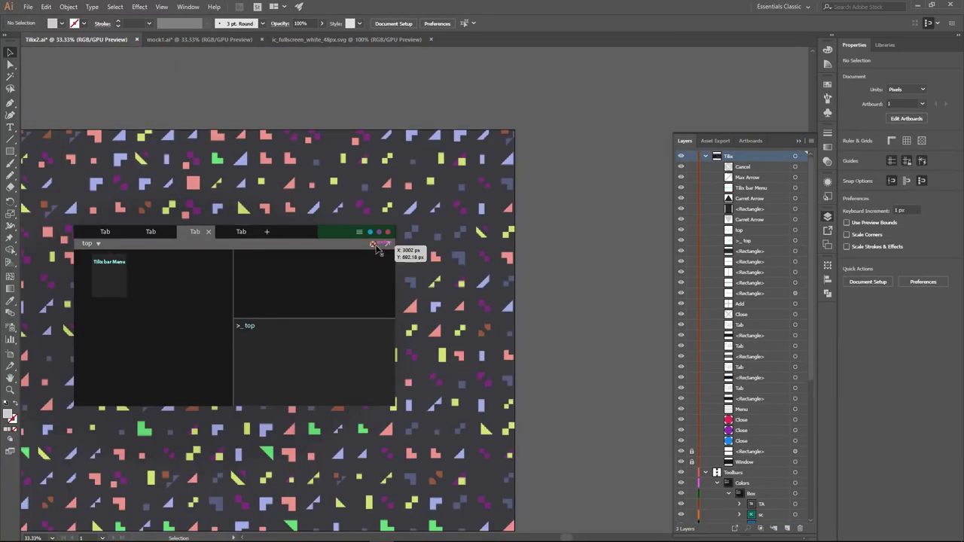
key(ctrl+plus)
key(ctrl+plus)
key(ctrl+plus)
key(ctrl+minus)
key(ctrl+minus)
drag(435, 262, 432, 265)
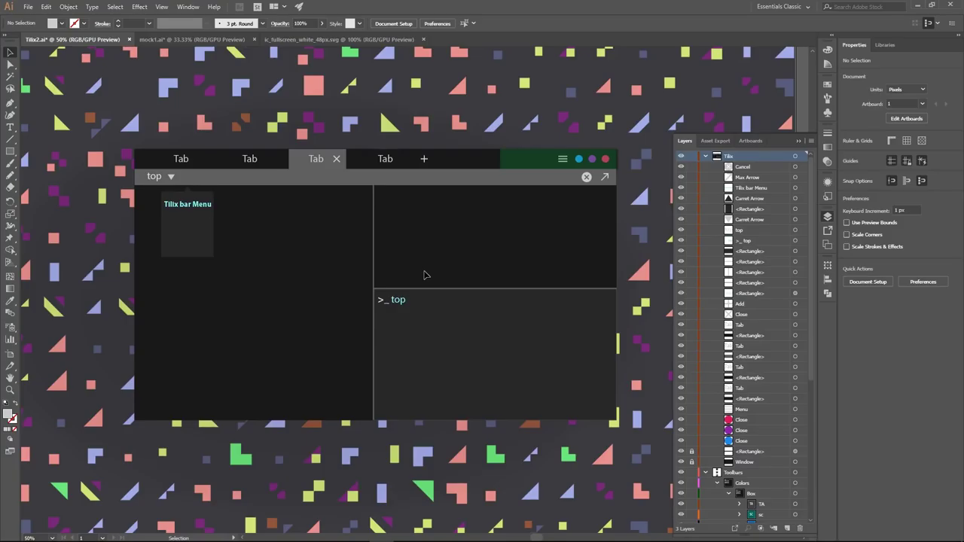
Step: Duplicate the Tilix bar Menu popup and place the copy under the hamburger icon
click(188, 192)
key(ctrl+plus)
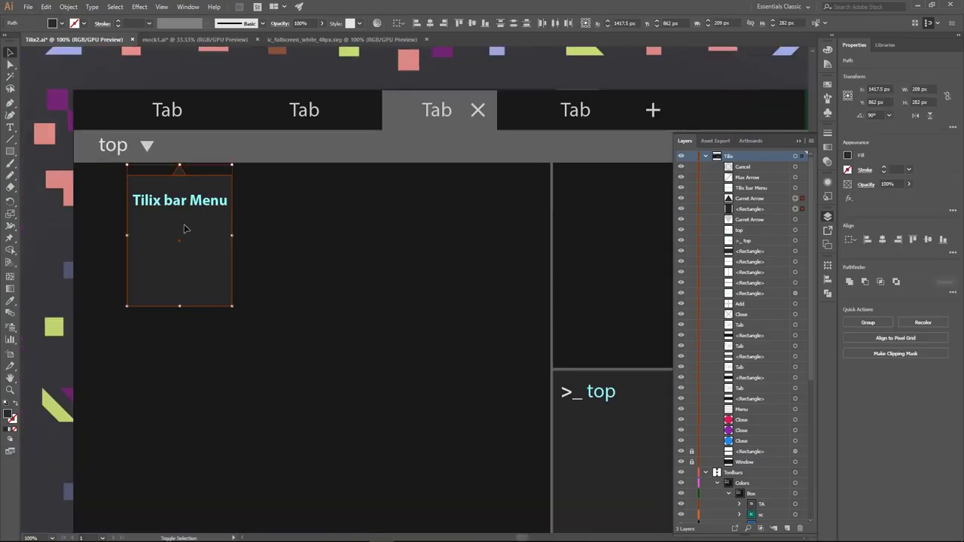
alt+drag(188, 234, 603, 233)
scroll(456, 307, right, 5)
drag(309, 271, 647, 252)
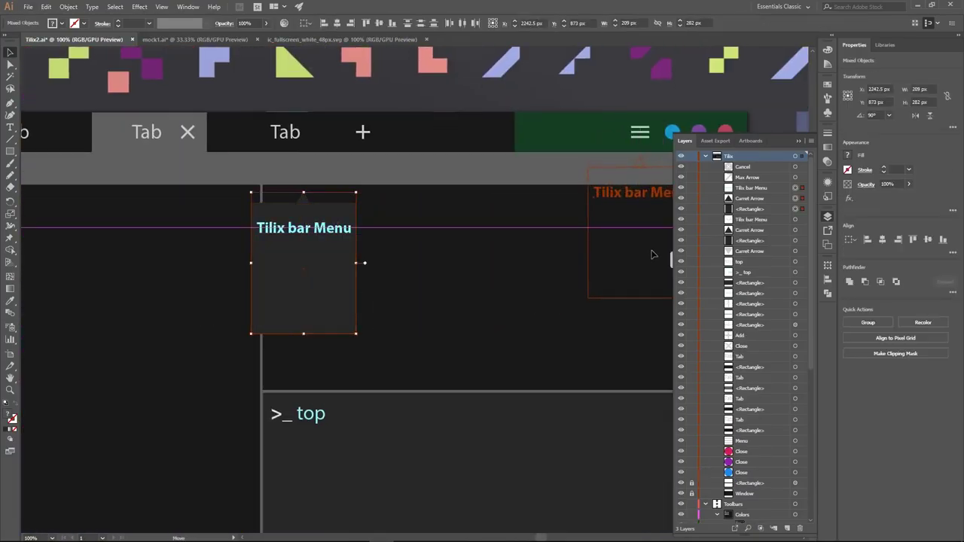
click(410, 286)
scroll(410, 286, right, 5)
Step: Move the Cancel icon's layer behind the copied popup box
click(377, 250)
click(448, 145)
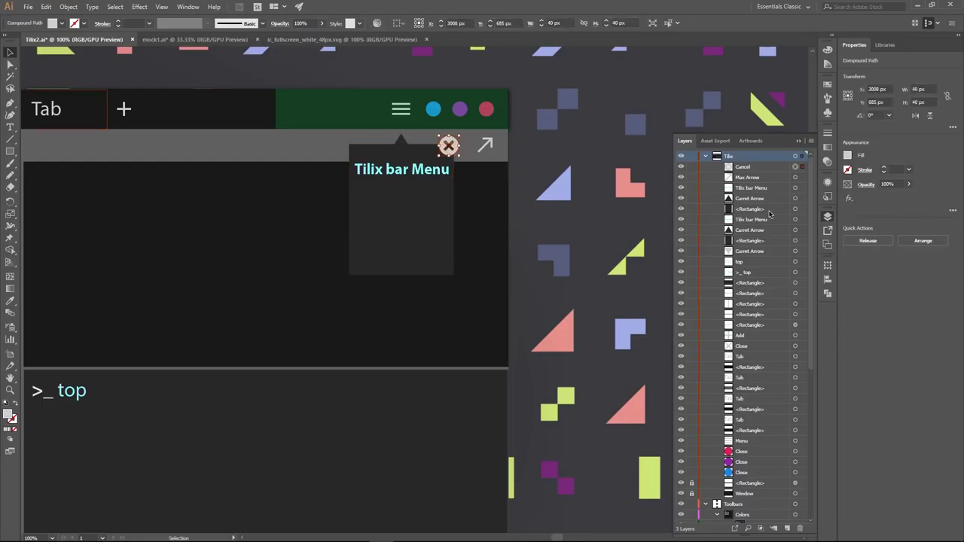
click(416, 217)
drag(743, 166, 742, 207)
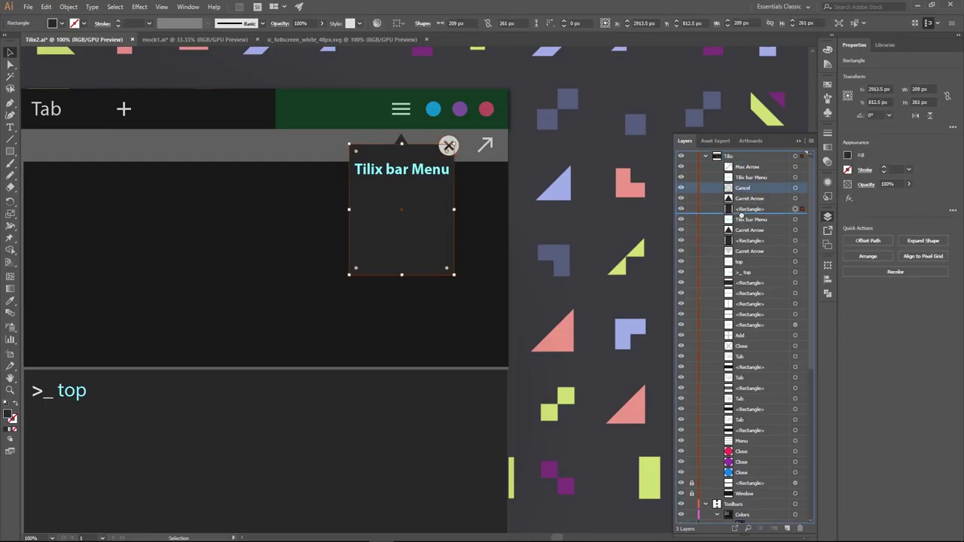
click(345, 265)
Step: Retype the copied popup's label to 'Tilix Options'
double_click(416, 173)
drag(375, 169, 503, 177)
text(Opti)
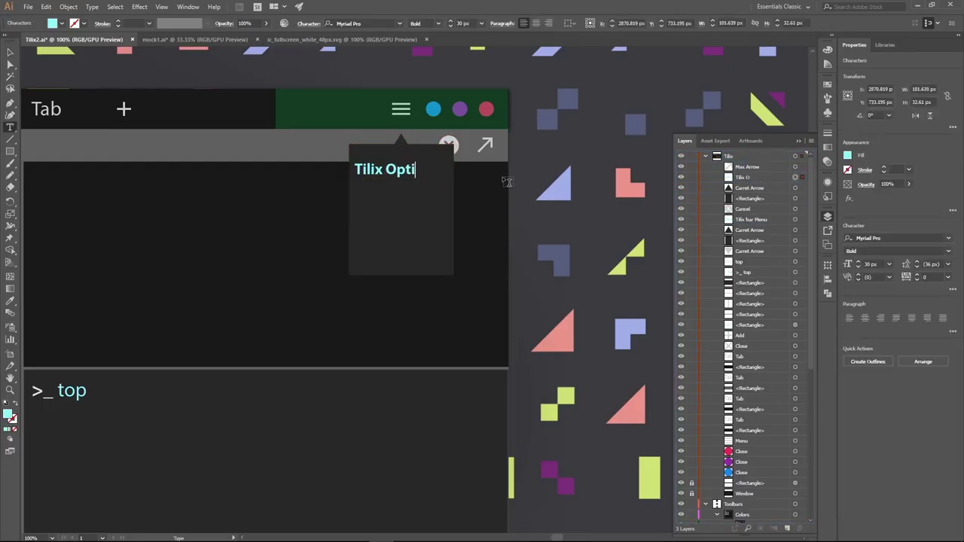
click(10, 54)
scroll(314, 216, down, 3)
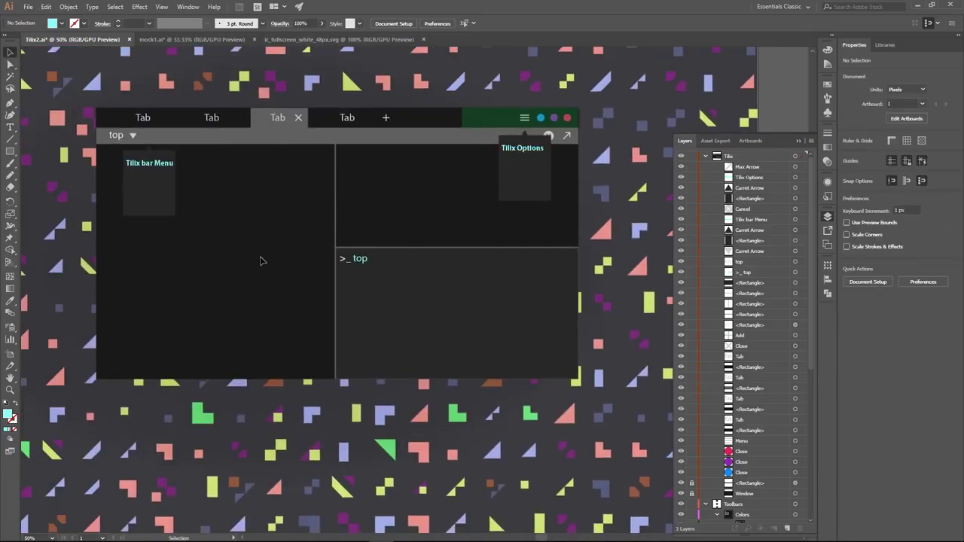
Step: Realign the Tilix Options box, caret and label beneath the hamburger menu
click(520, 155)
scroll(520, 154, up, 2)
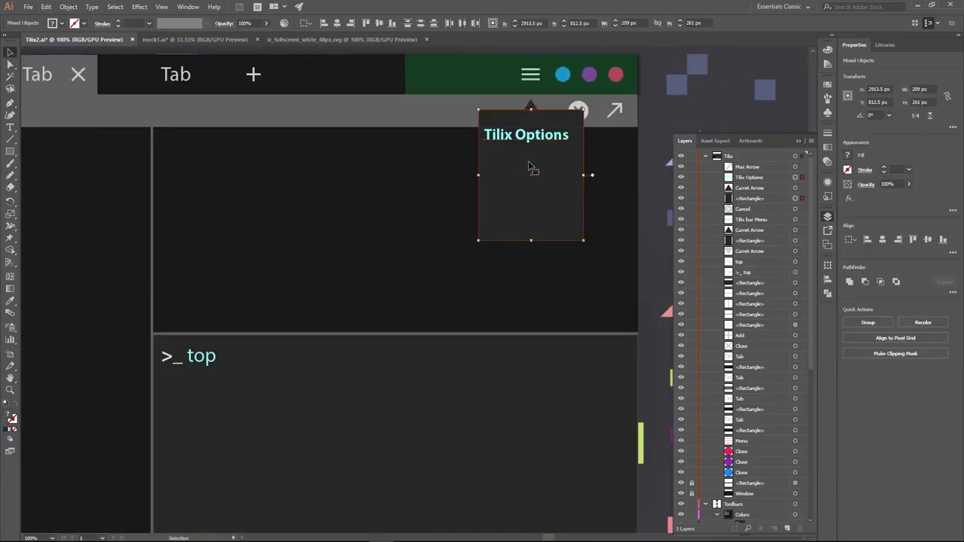
drag(531, 105, 454, 106)
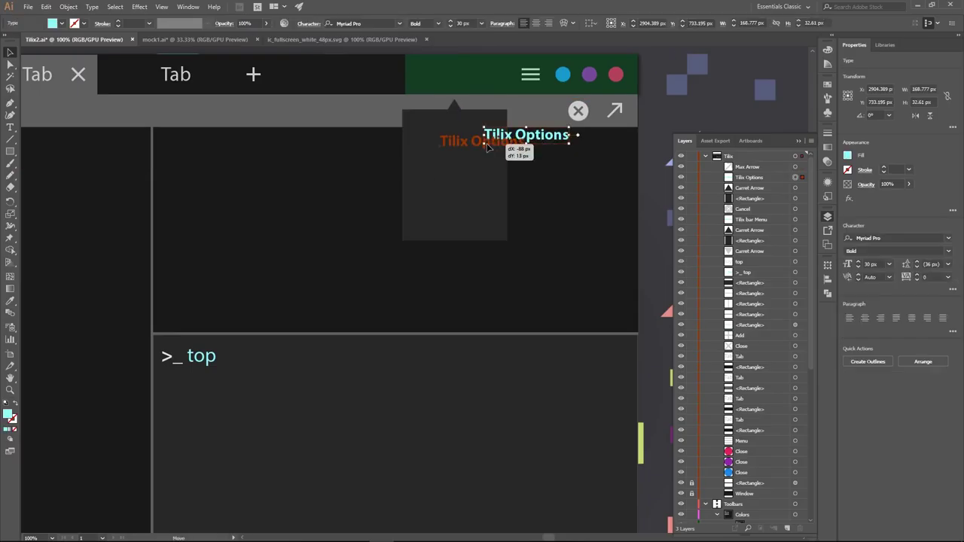
mouse_move(517, 144)
mouse_down()
mouse_move(445, 144)
mouse_move(546, 146)
mouse_up()
key(ctrl+shift+a)
drag(453, 105, 531, 100)
click(522, 146)
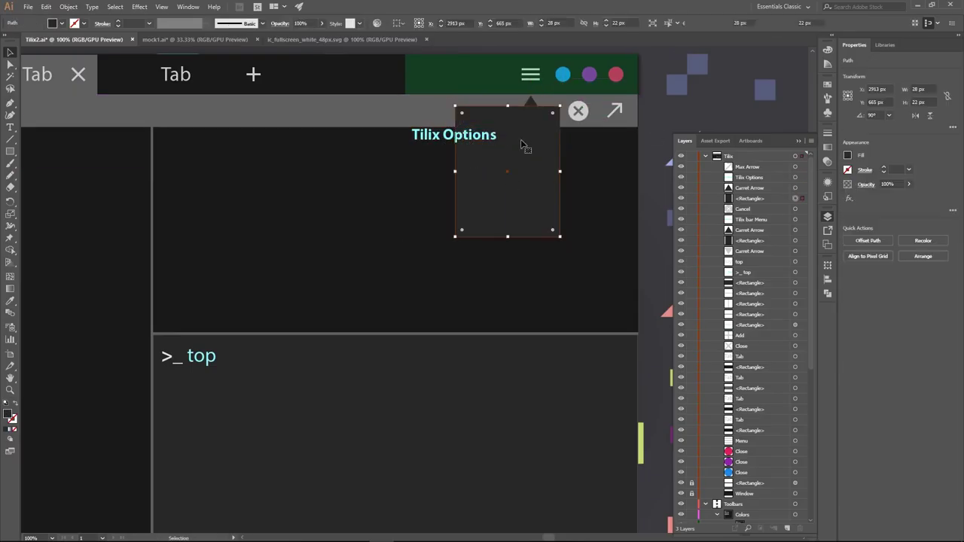
click(261, 258)
drag(463, 137, 513, 134)
key(ctrl+minus)
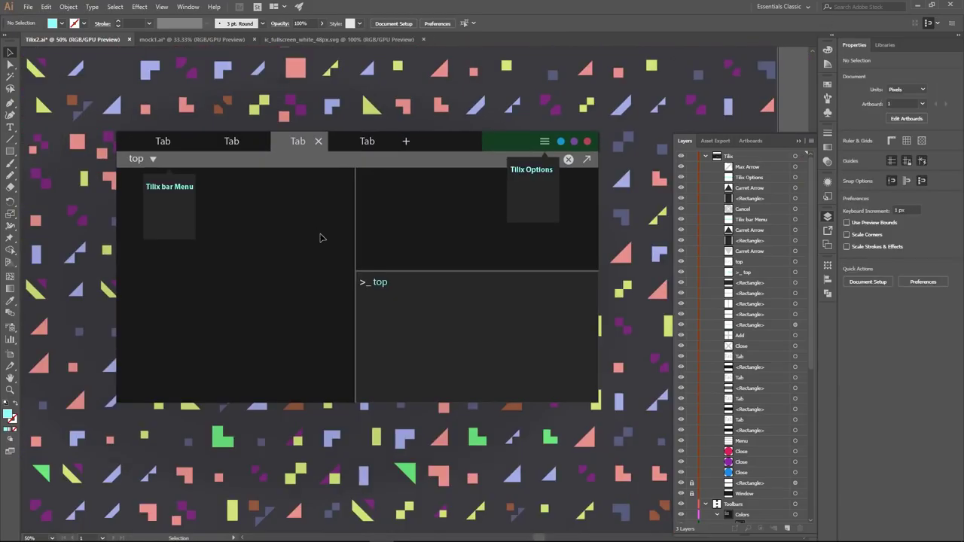
Step: Draw a new dark grey box in the lower left pane
key(a)
click(11, 151)
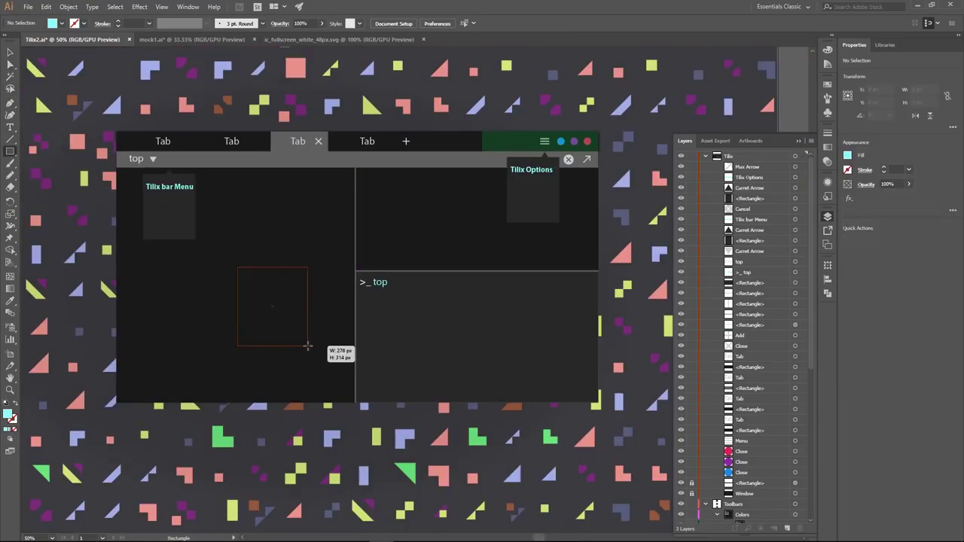
drag(237, 267, 313, 356)
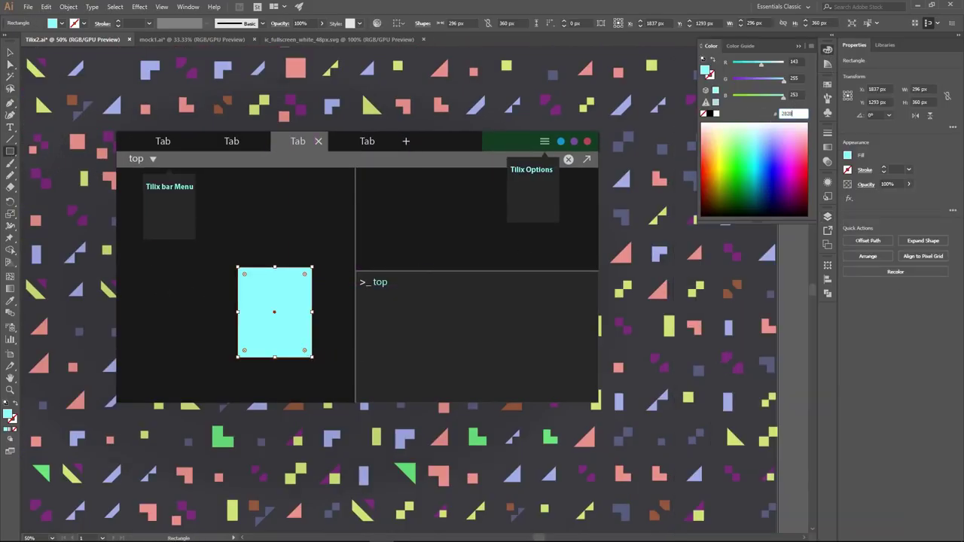
key(ctrl+shift+bracketleft)
Step: Paste a copy of the cyan label into the new box and retype it 'Tilix Context Menu'
key(t)
triple_click(156, 186)
key(ctrl+c)
key(ctrl+v)
drag(407, 283, 268, 279)
triple_click(268, 280)
text(Tilix Context Menu)
key(Escape)
key(ctrl+a)
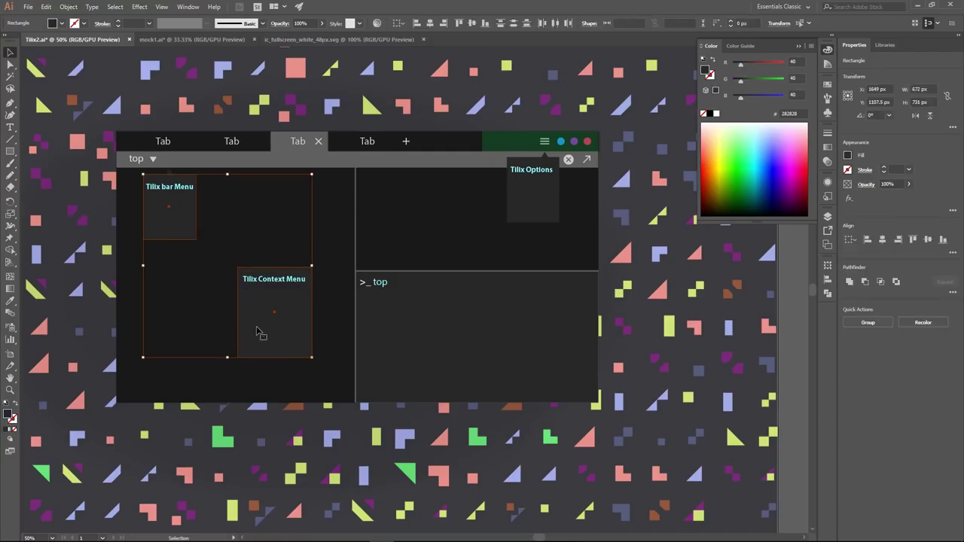
click(139, 7)
mouse_move(152, 120)
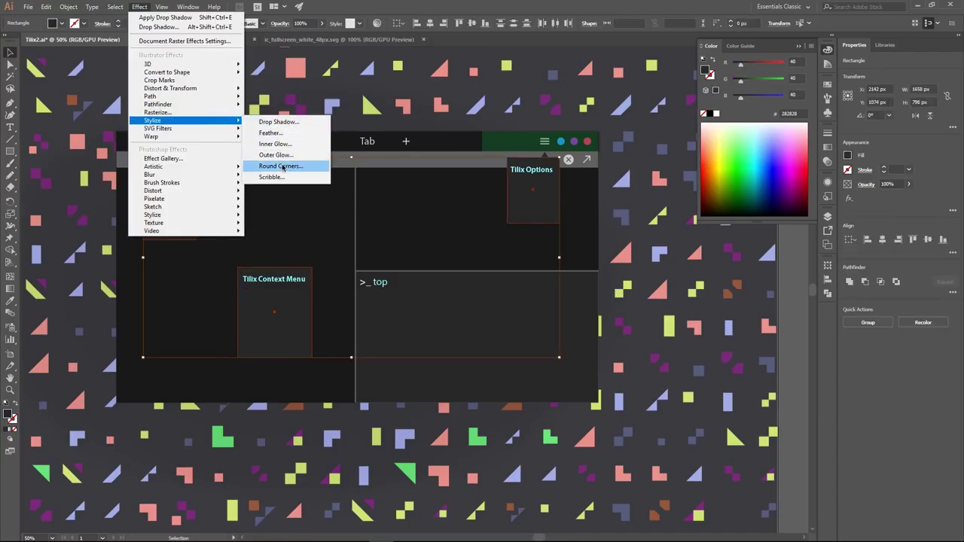
Step: Give the three popup boxes a drop shadow and hide the panels to view the finished mockup
click(278, 122)
key(Return)
click(433, 93)
key(Tab)
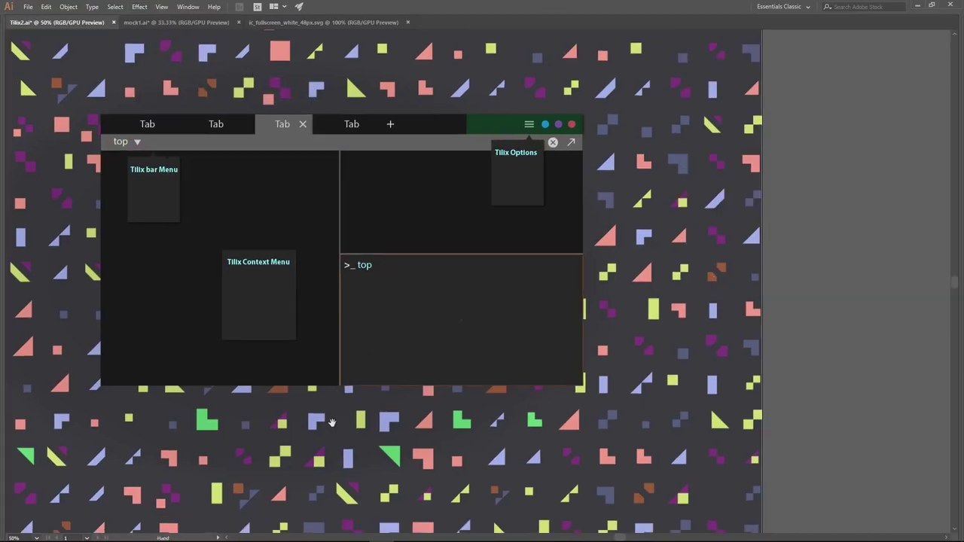
scroll(424, 415, up, 4)
scroll(417, 297, down, 3)
scroll(494, 353, up, 2)
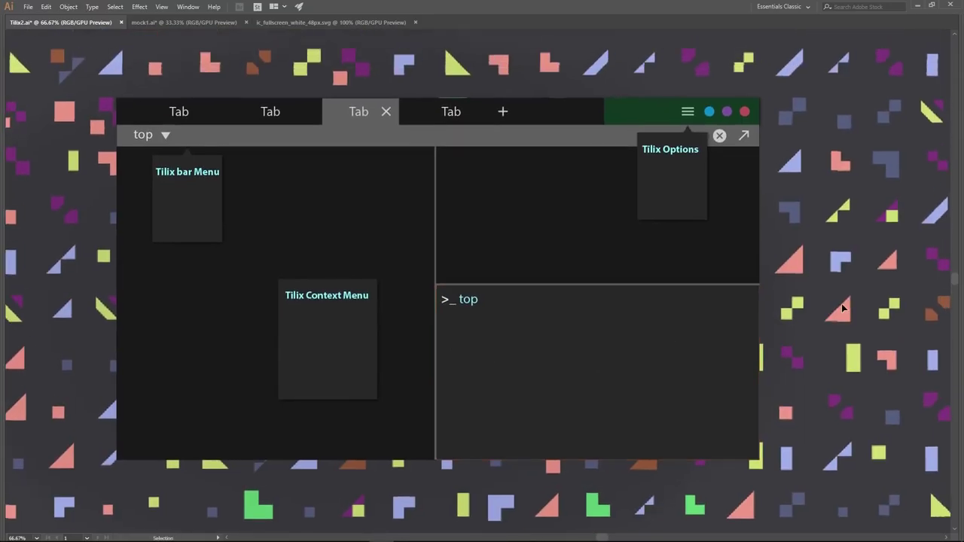